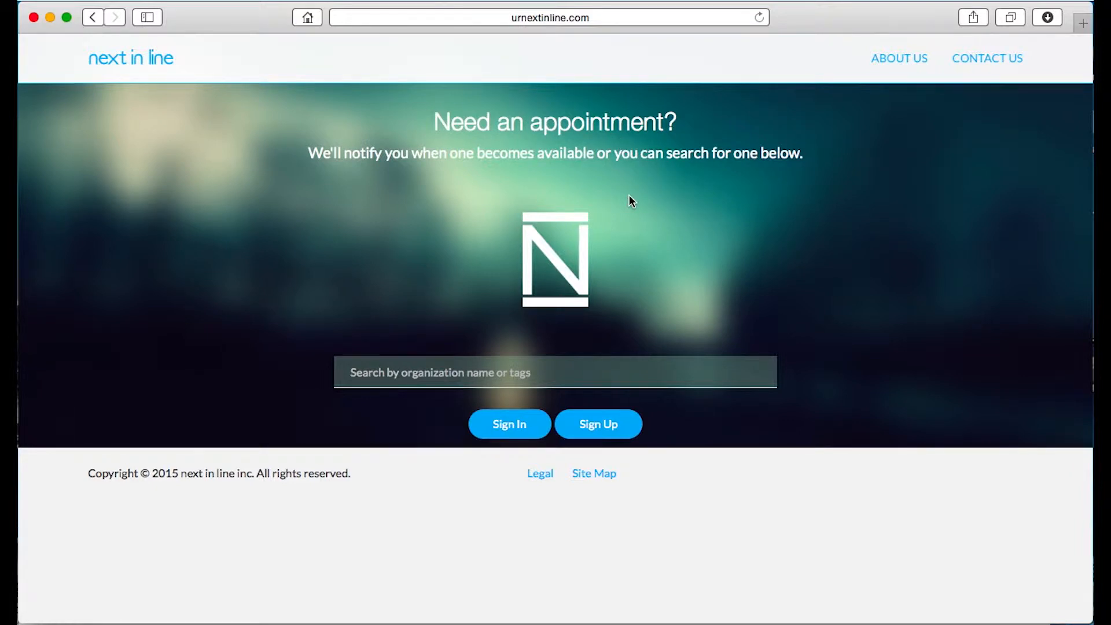
Open the sign-up form and enter the user's e-mail address
click(610, 416)
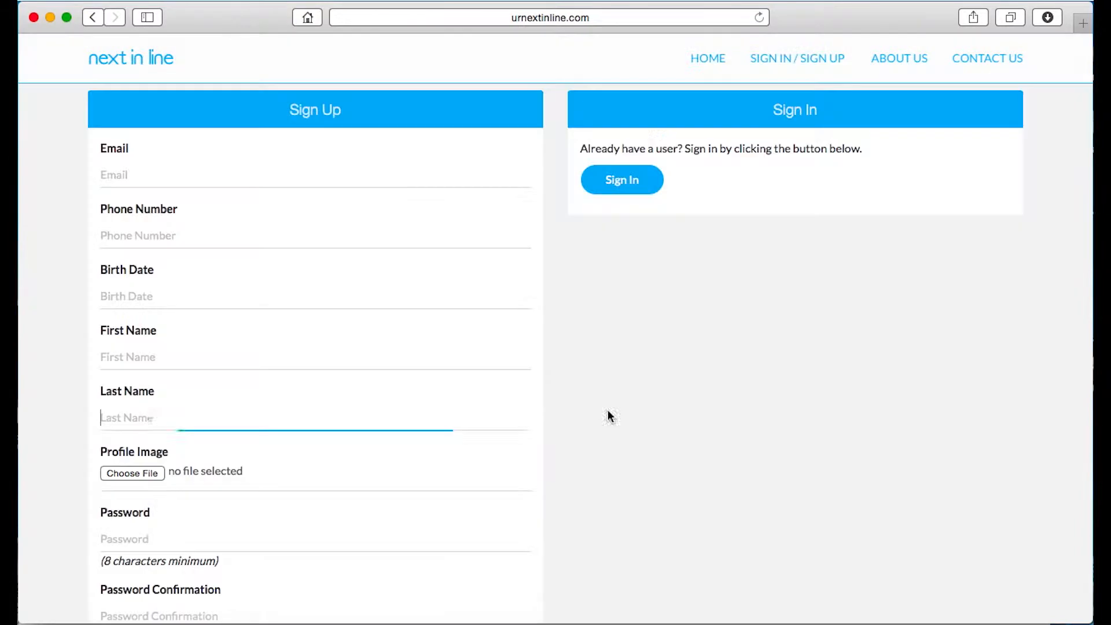
click(252, 176)
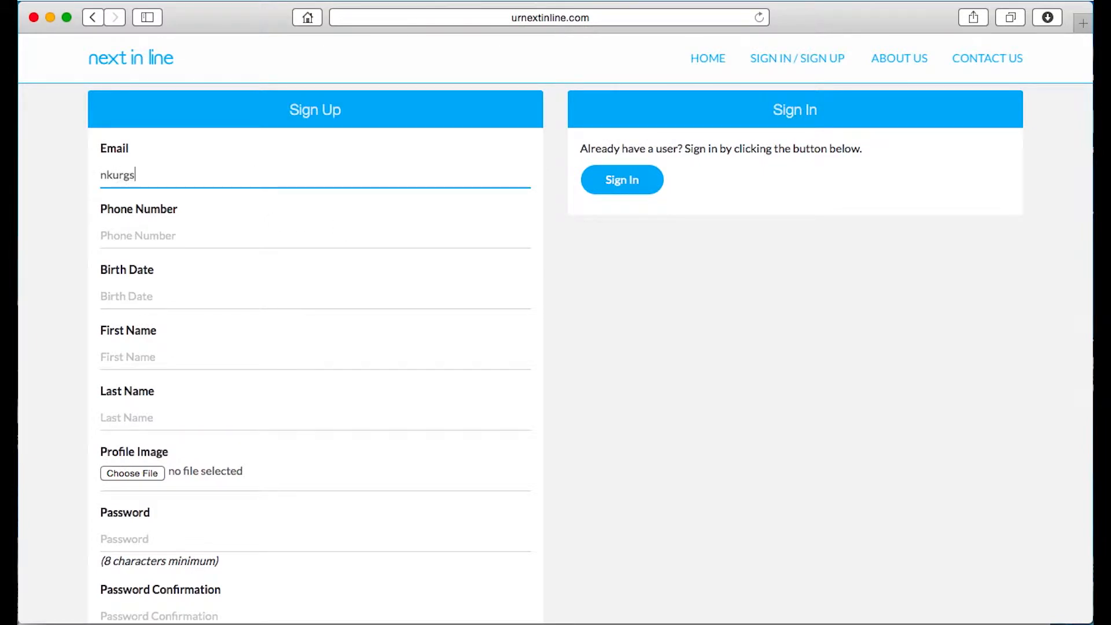
key(Tab)
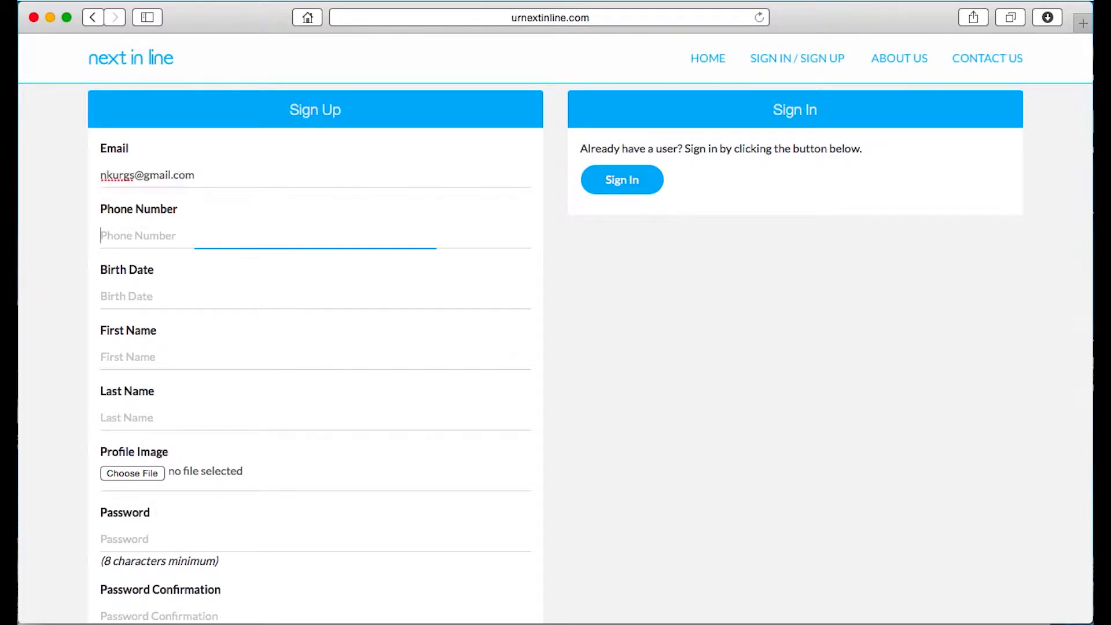
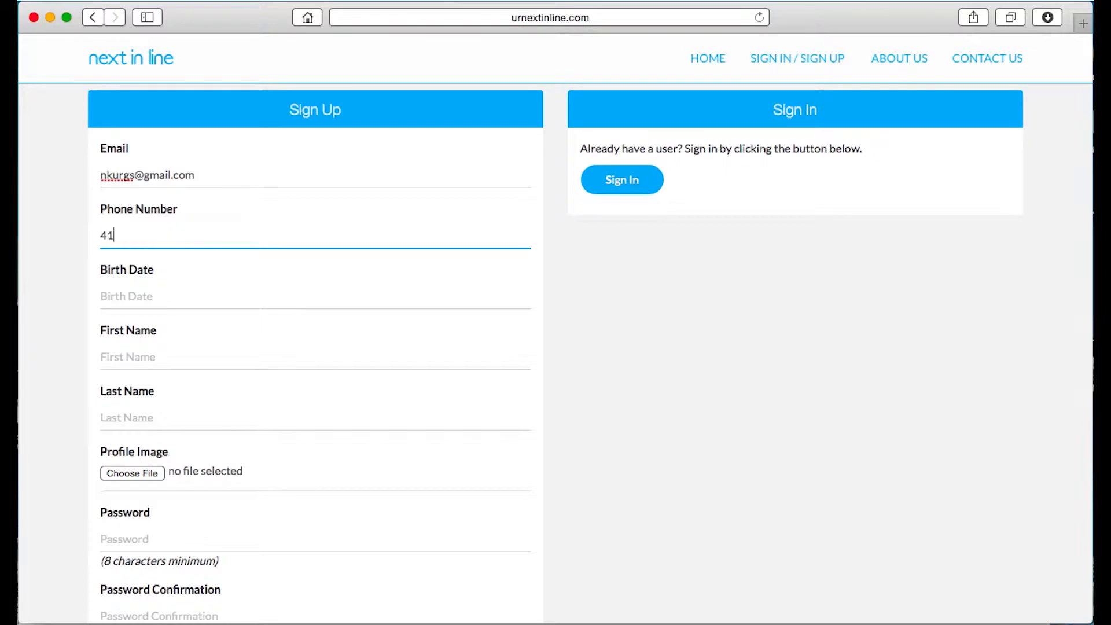
Fill in the user's phone number
key(Tab)
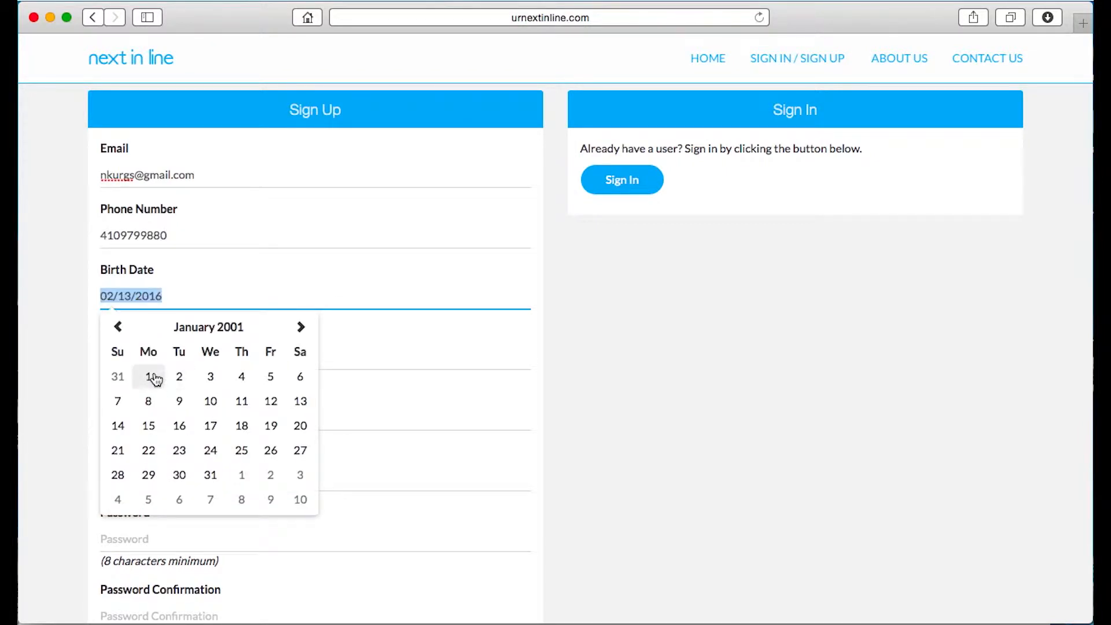
Pick the user's birth date from the calendar
click(152, 375)
click(168, 357)
scroll(182, 375, down, 2)
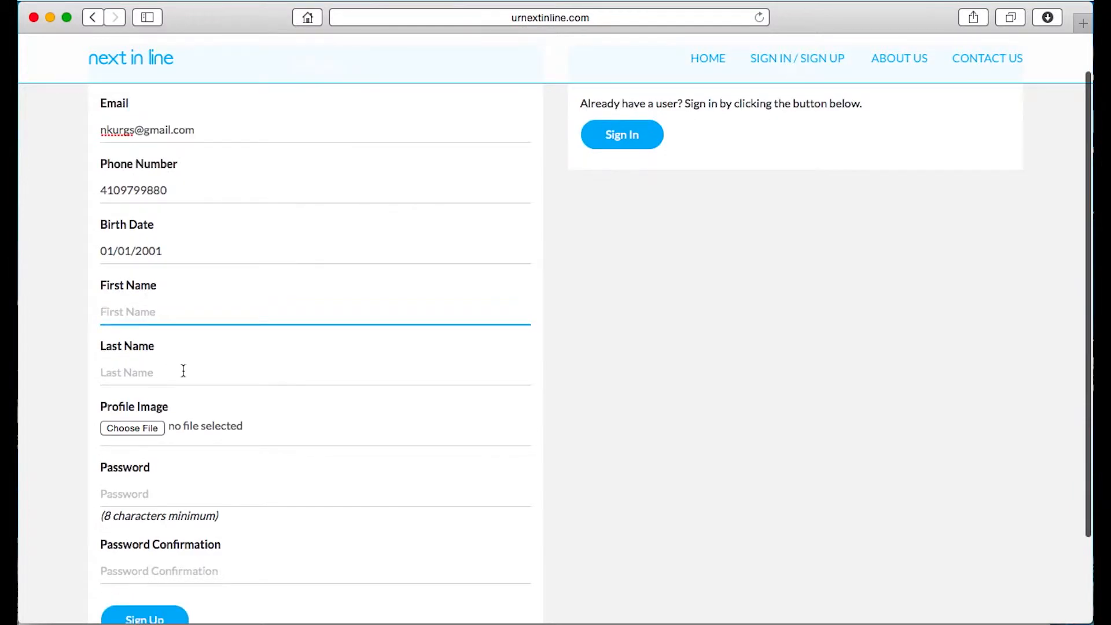
Enter the user's first name and last name
key(Tab)
scroll(556, 347, down, 4)
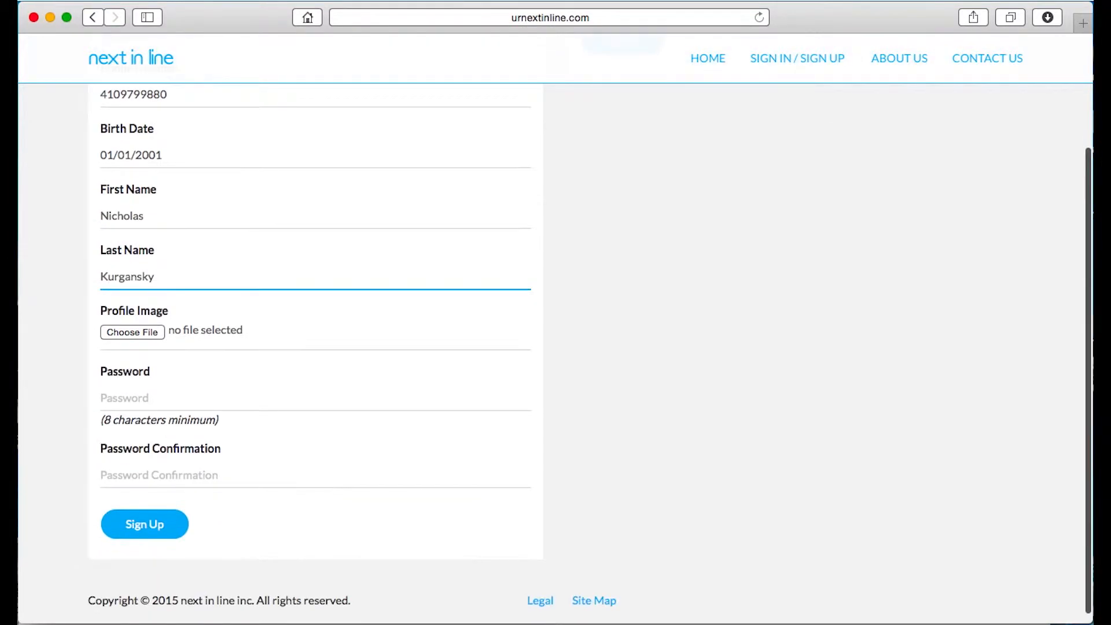
Enter the account password and its confirmation, then submit the sign-up
click(151, 395)
text(password)
key(Tab)
text(password)
key(Return)
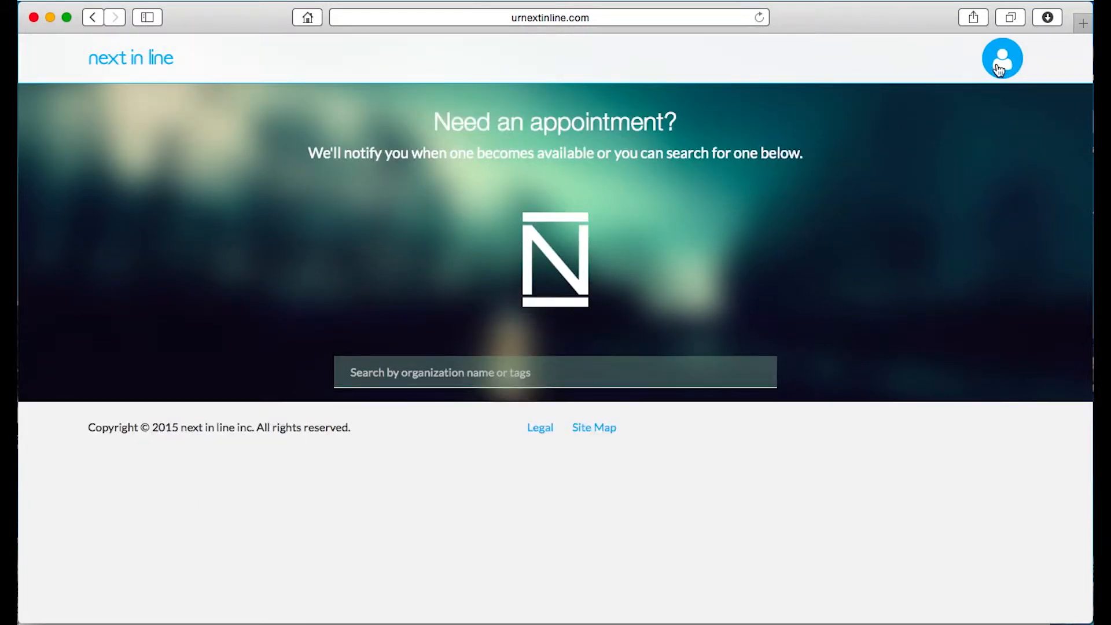
Open the Administration dashboard from the account menu
click(1000, 68)
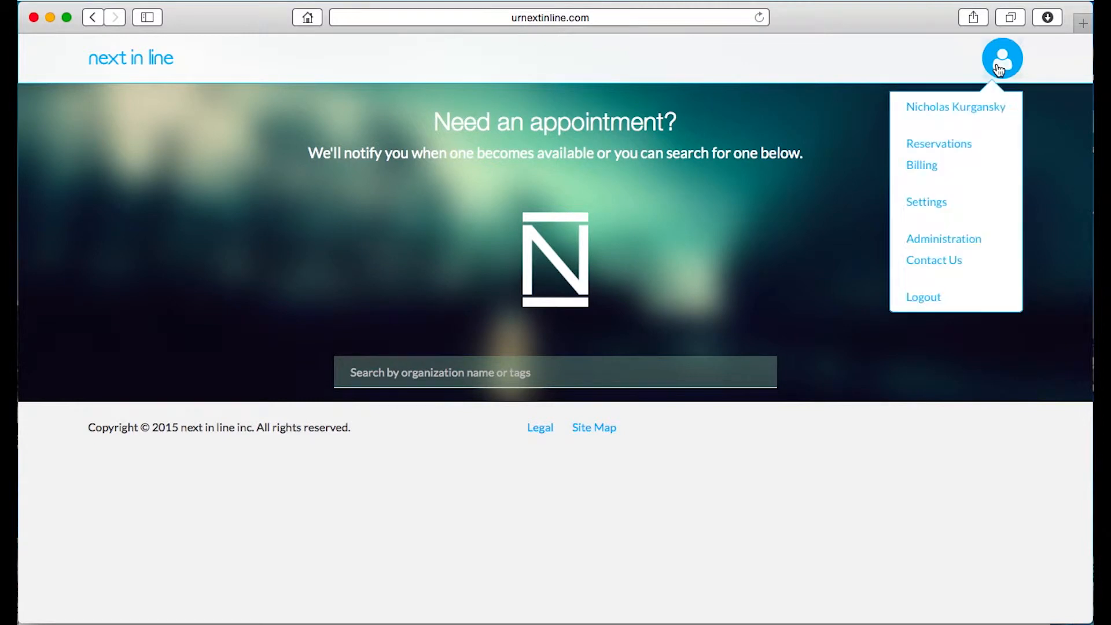
click(955, 238)
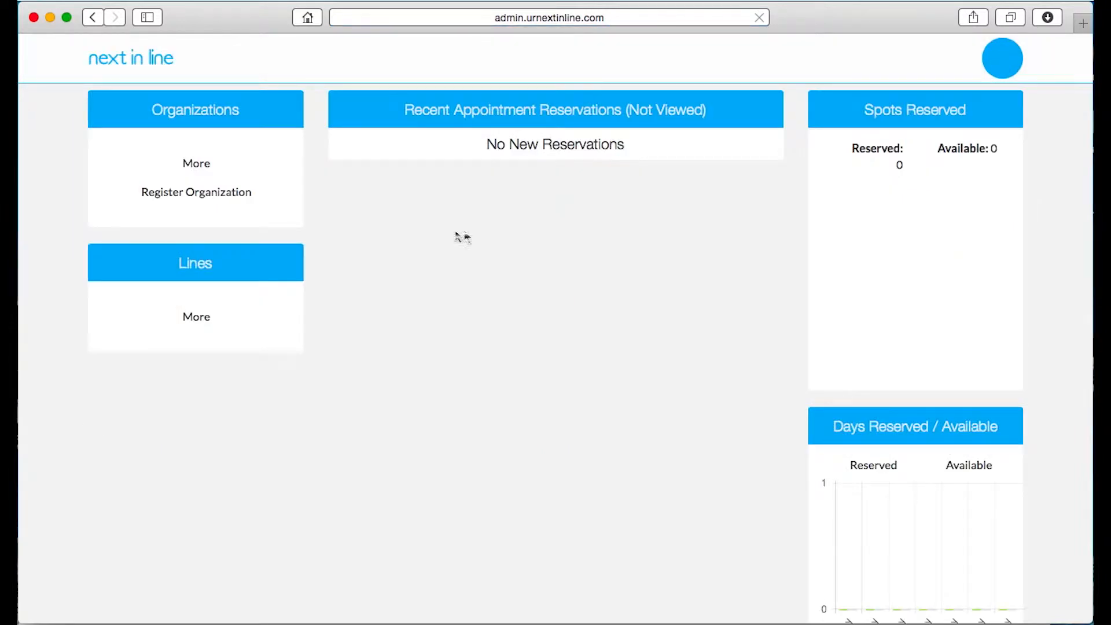
scroll(270, 229, down, 1)
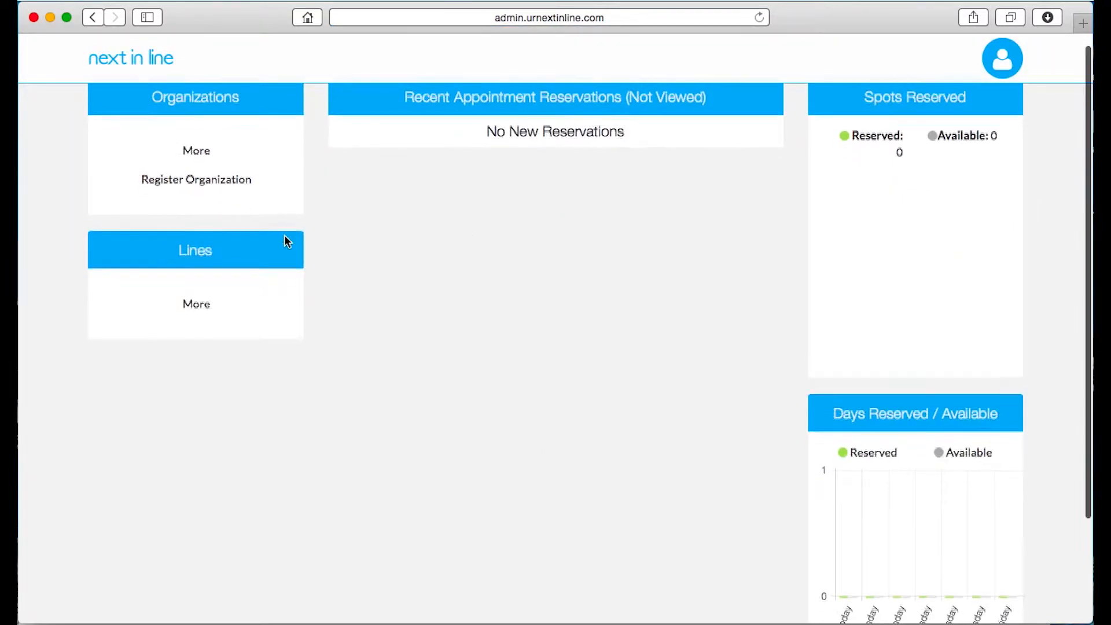
scroll(285, 238, down, 1)
scroll(285, 239, up, 2)
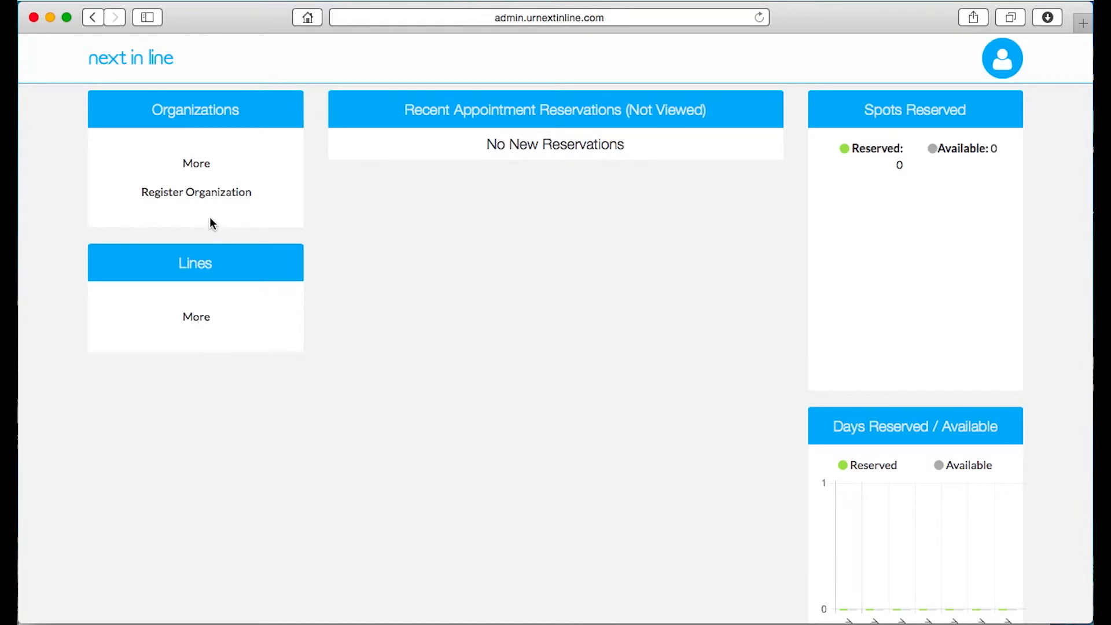
Start registering a new organization and name it Next In Line
click(228, 197)
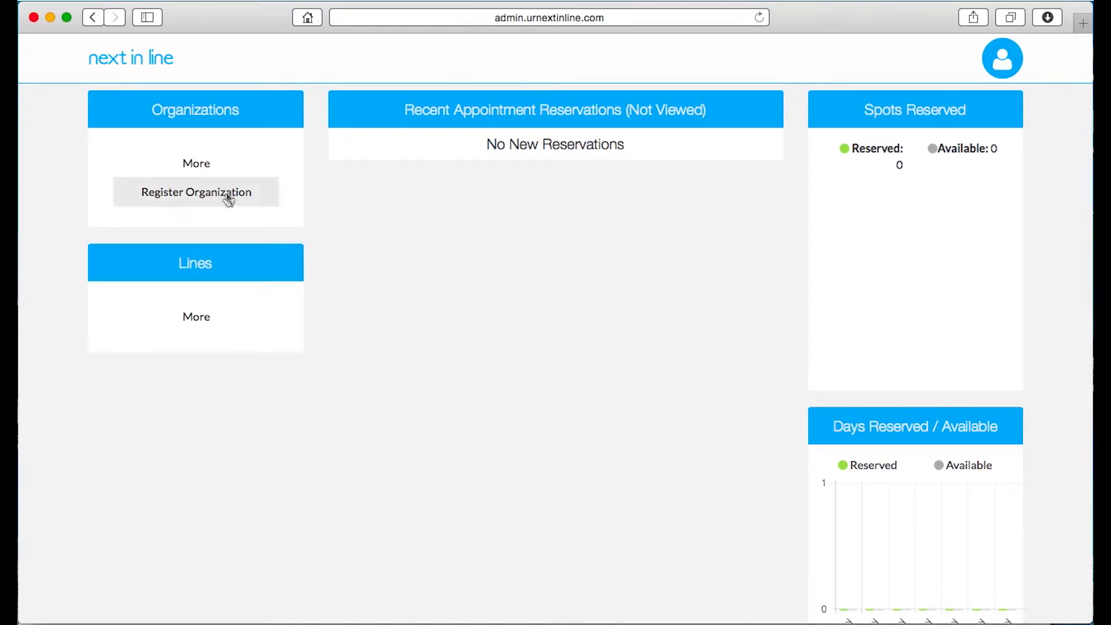
text(Ne)
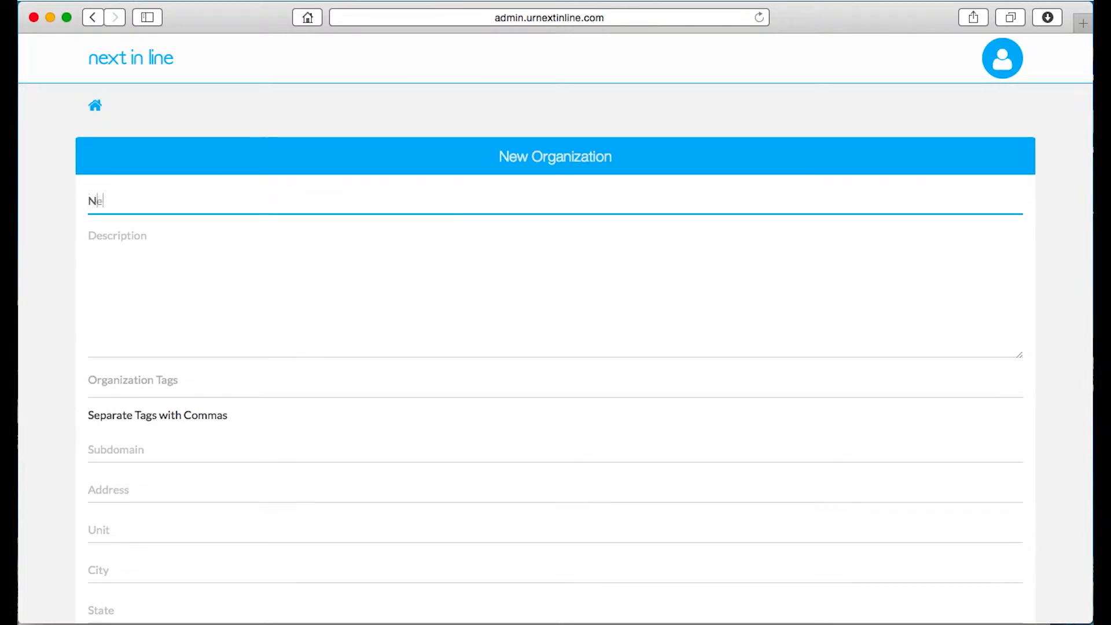
text(xt In Line)
key(Tab)
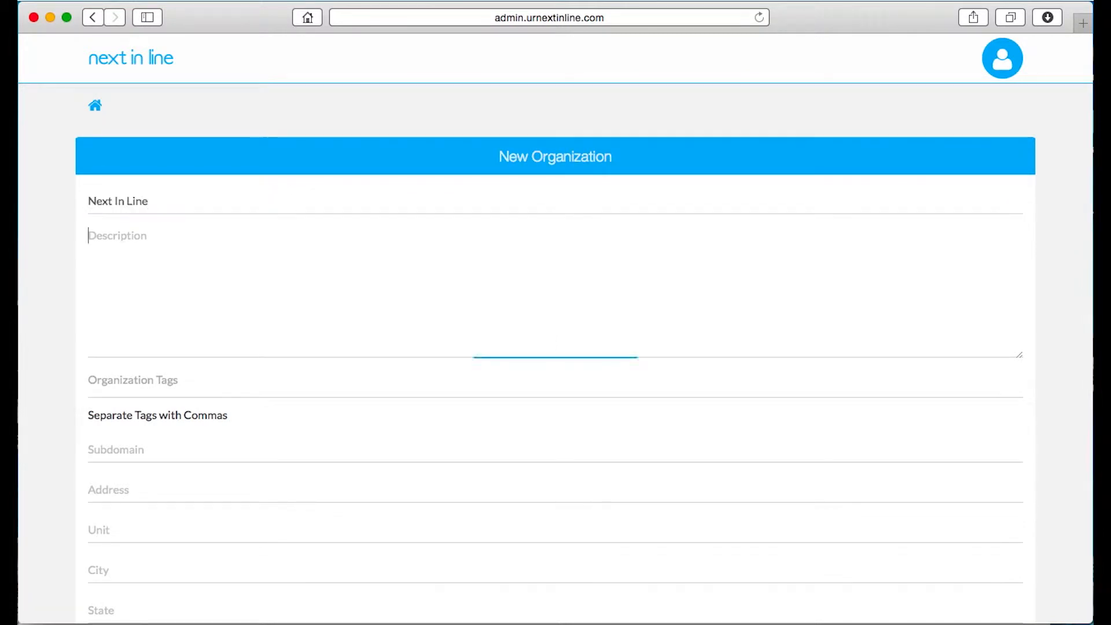
Paste the organization's description into the description field
text(Next In Line is a scheduling and alert system, which instantly connects users and organizations. By signing up for notifications you will receive an alert whenever last minute cancellations or openings are posted. That alert will contain link to reserve that spot or you can search for that spot online.)
scroll(365, 271, down, 2)
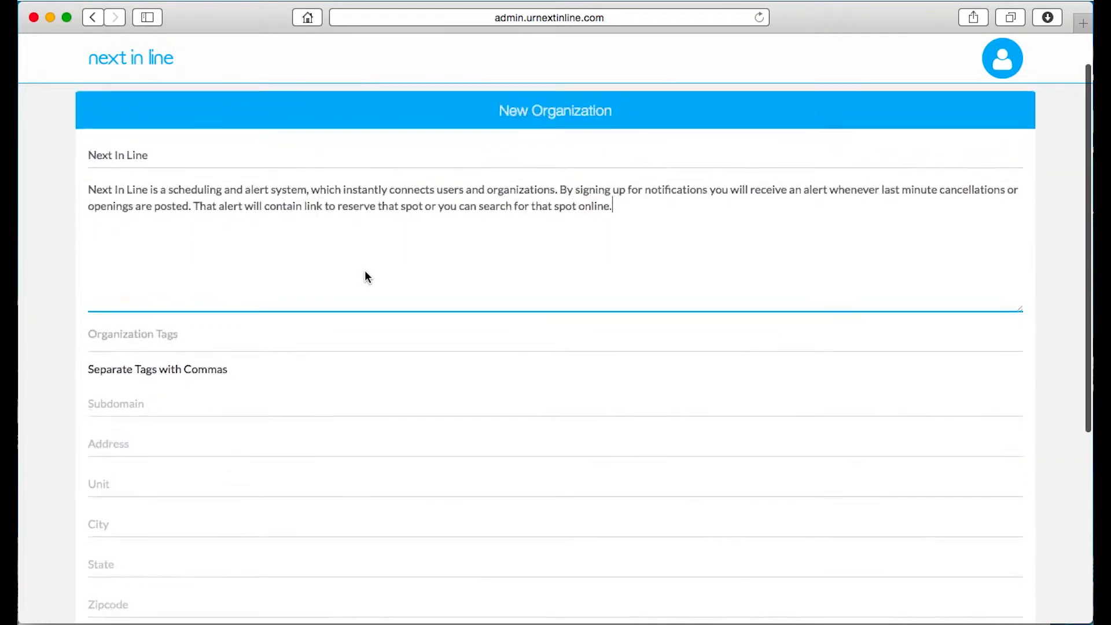
Add the organization tags nextinline and scheduling
click(274, 336)
text(next)
key(BackSpace)
text(xtinlin)
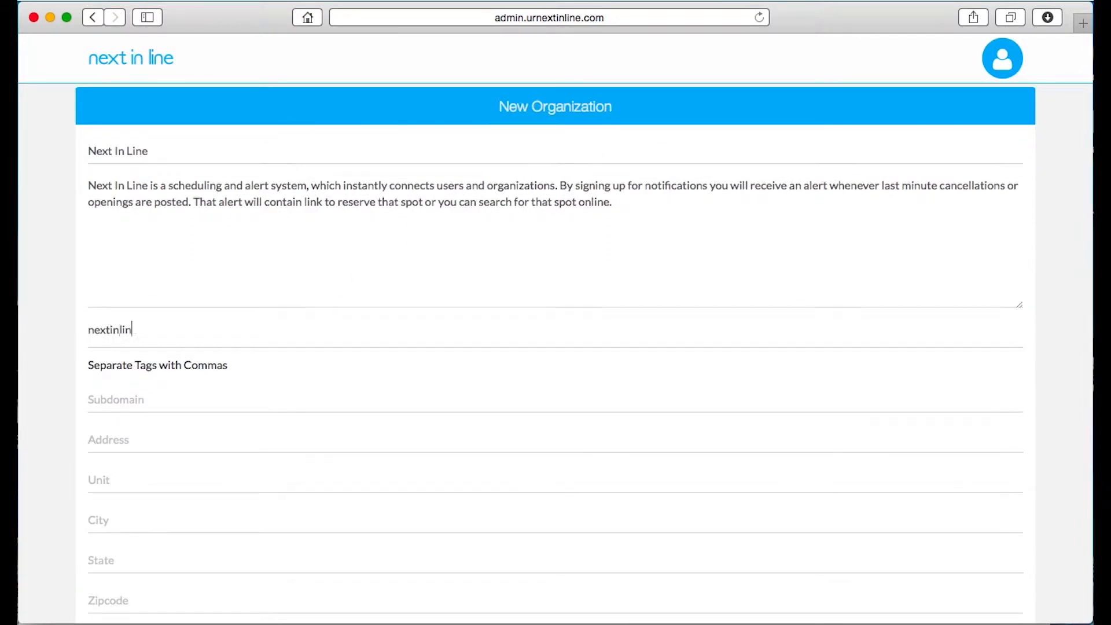
text(e,sched)
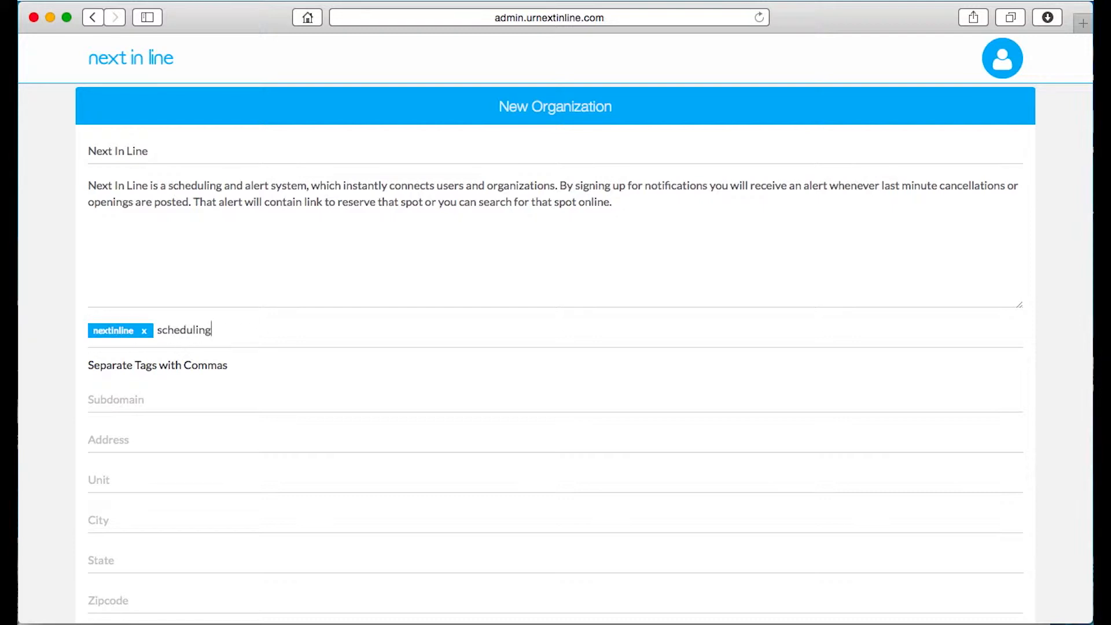
text(uling)
key(Tab)
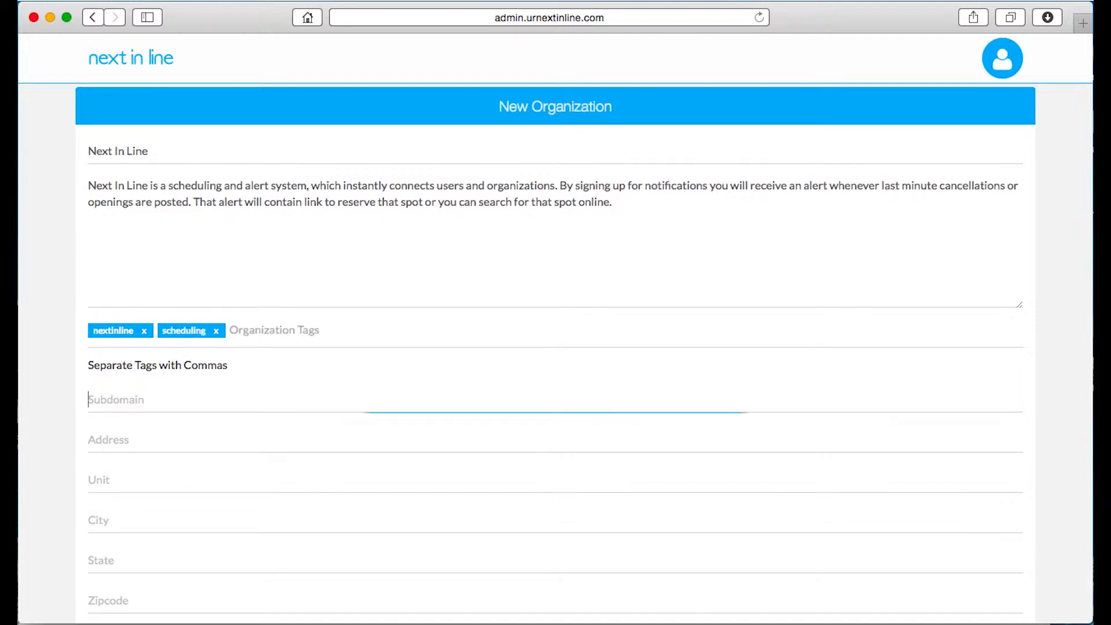
Set the subdomain to next
text(next)
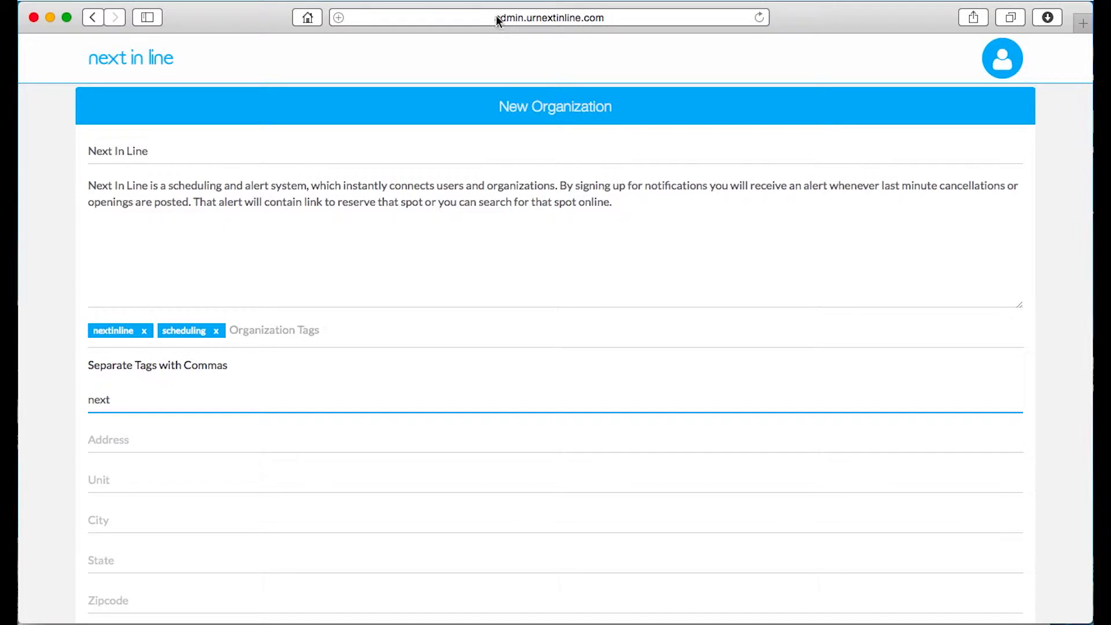
scroll(124, 387, down, 3)
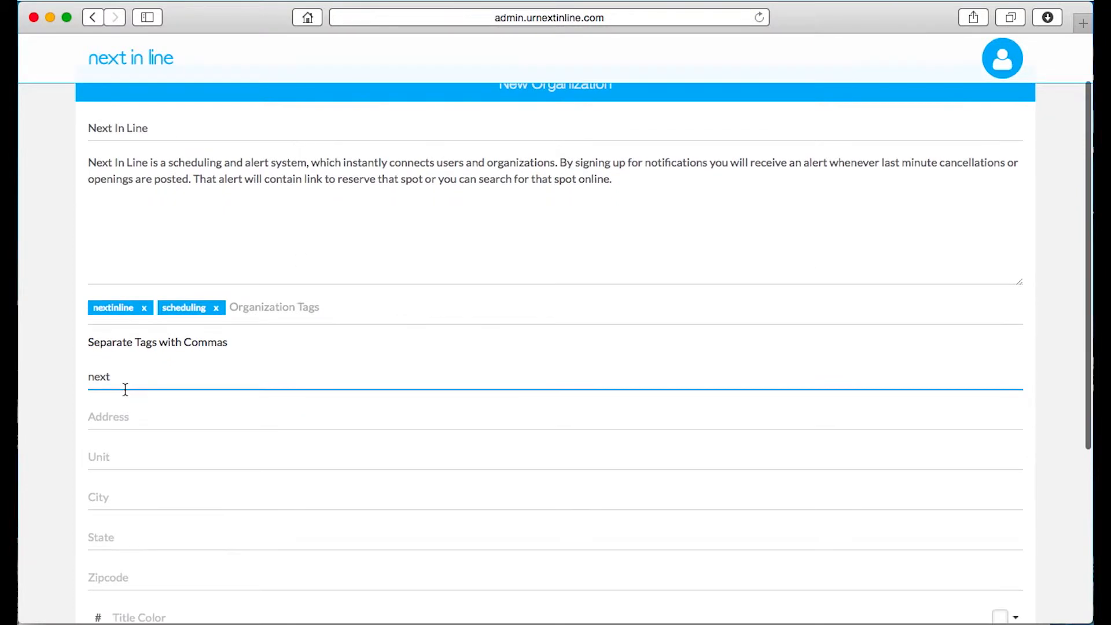
Enter the organization's street address
click(166, 385)
text(Jones)
key(Tab)
key(shift+Tab)
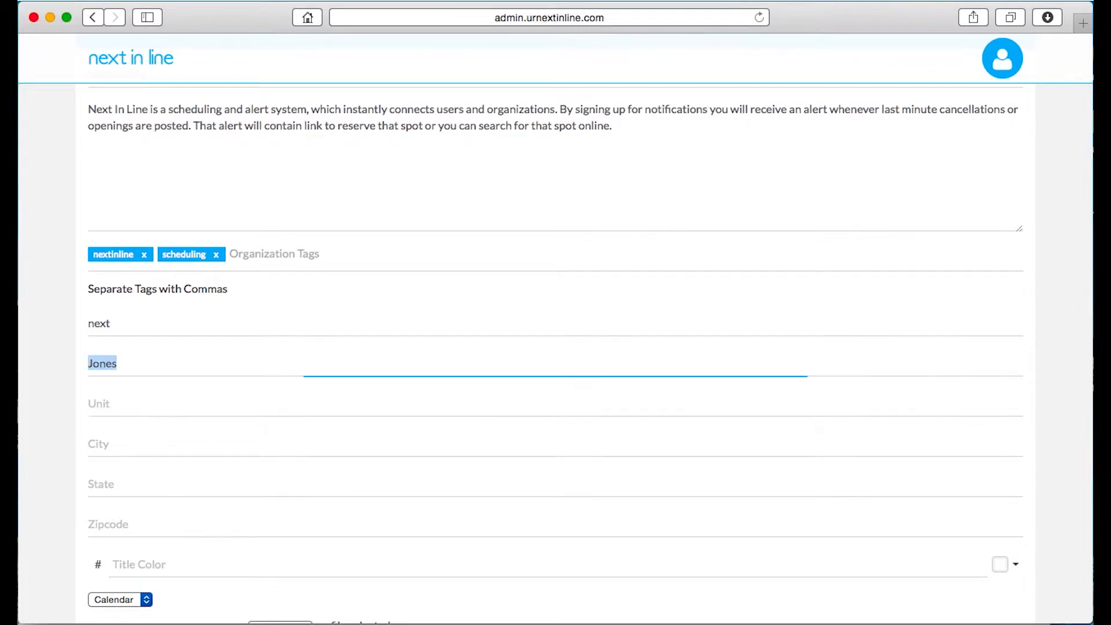
click(118, 364)
text(Road)
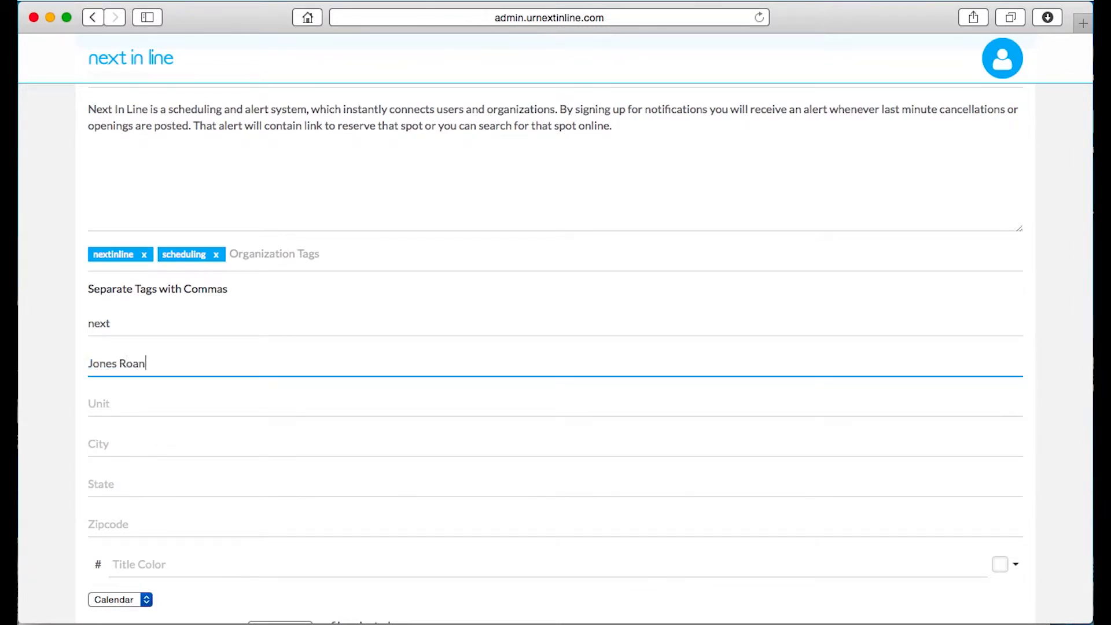
Fill in the organization's city, state and zip code
key(Tab)
key(Tab)
text(Kingsville)
key(Tab)
text(MD)
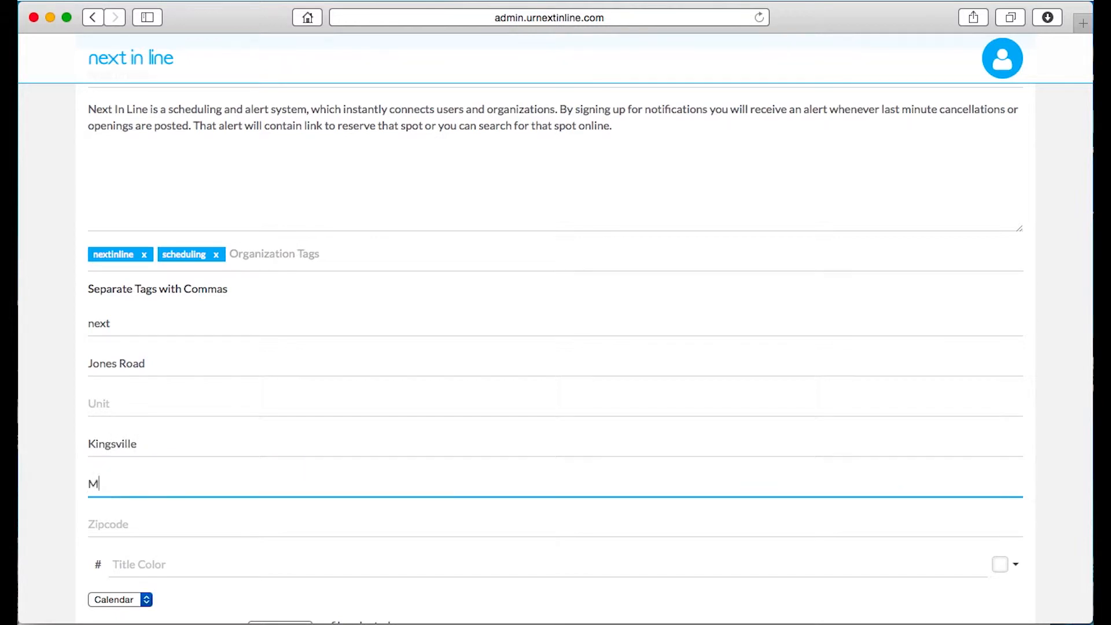
key(Tab)
text(21087)
scroll(218, 390, down, 5)
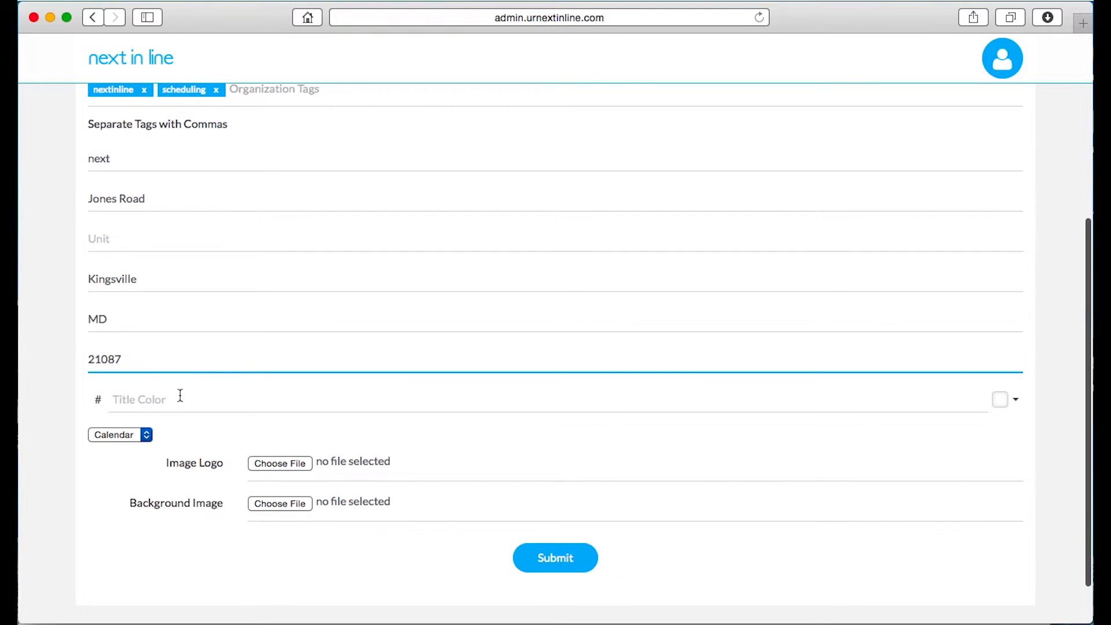
Set the title color to orange ff9100 using hue 34 in the advanced color picker
click(174, 397)
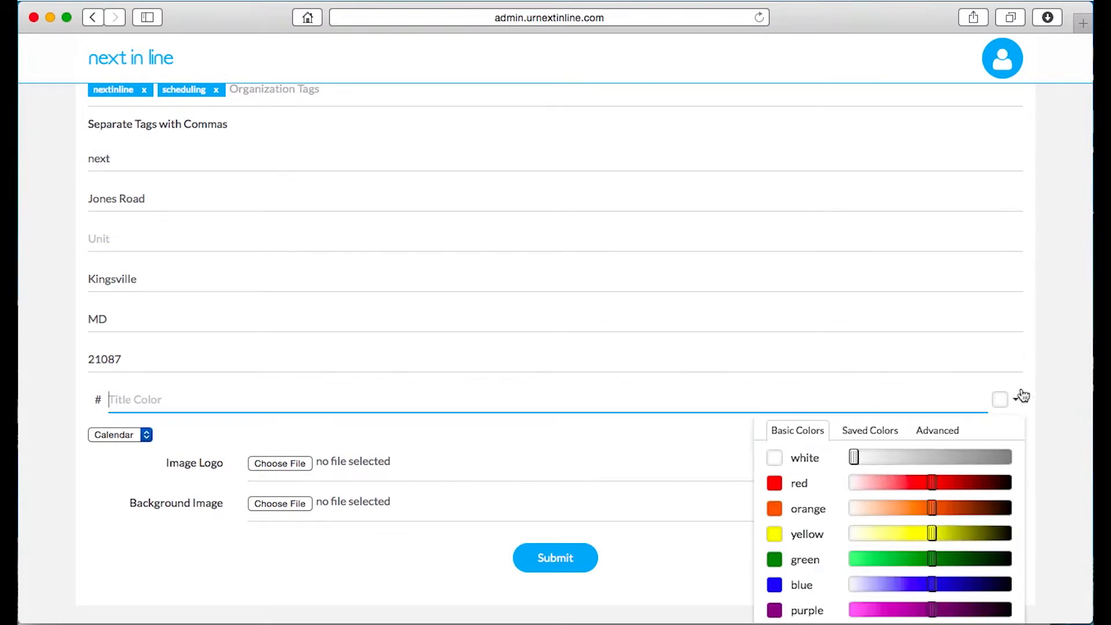
click(1009, 402)
click(1004, 402)
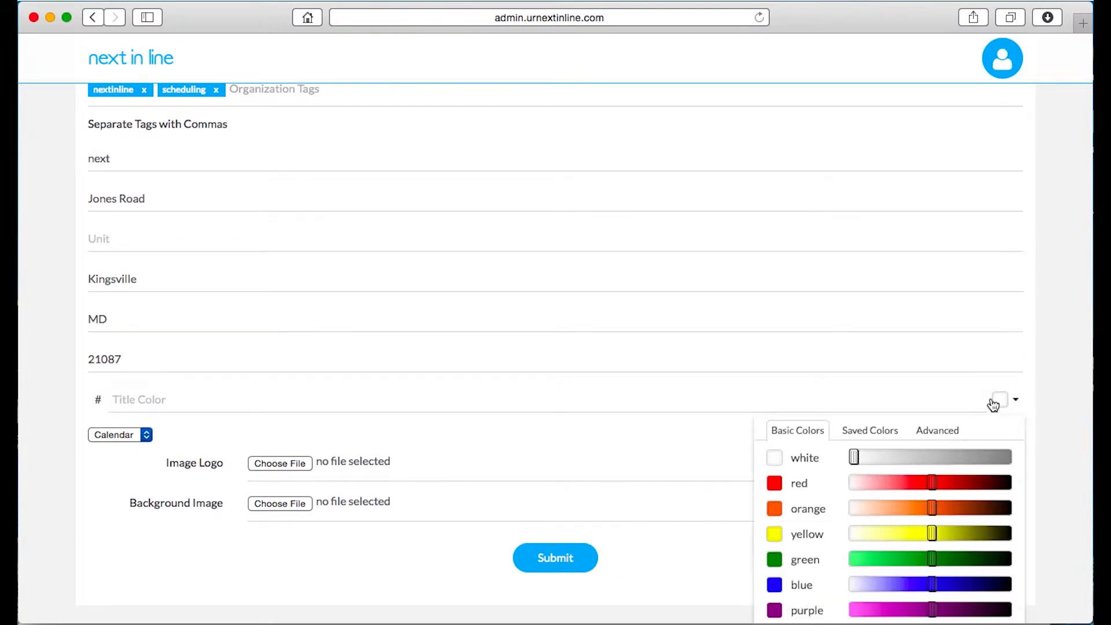
click(944, 430)
scroll(926, 434, down, 2)
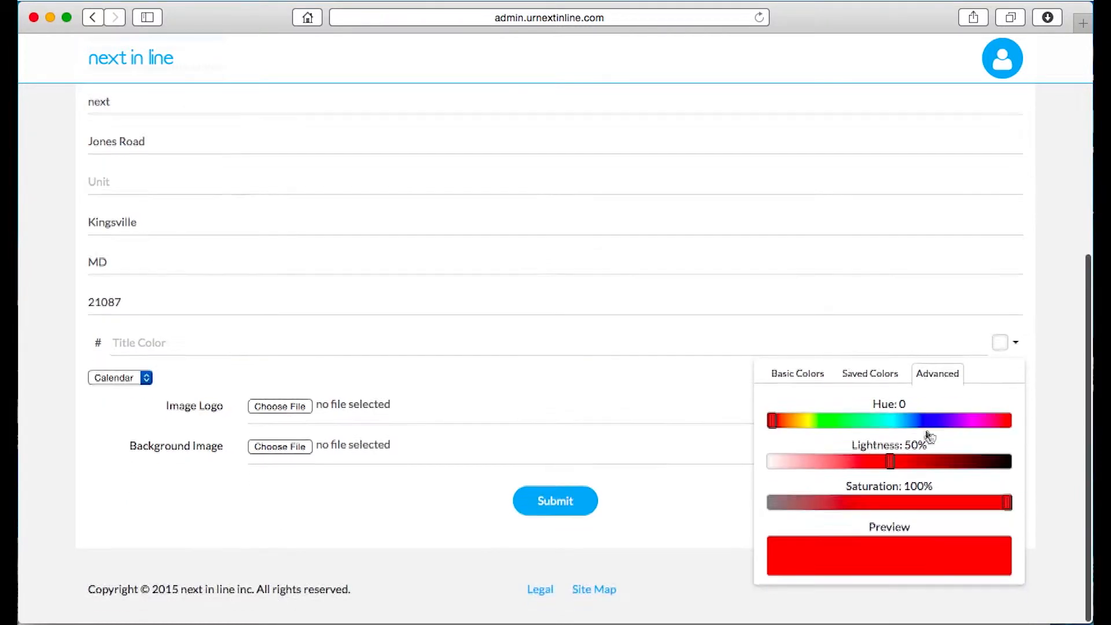
drag(772, 423, 794, 427)
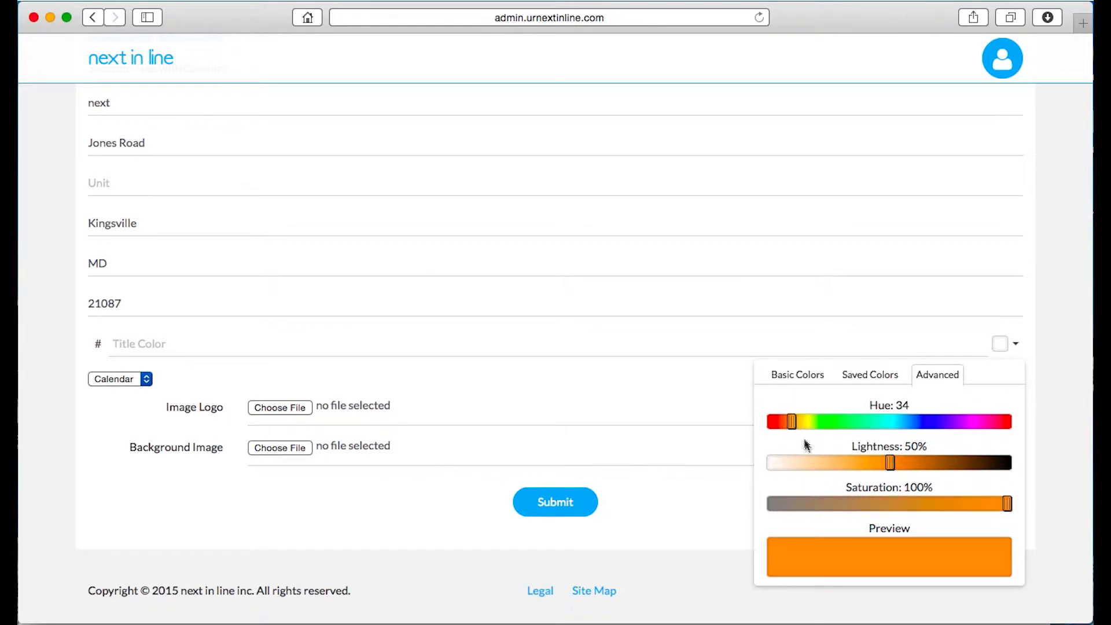
click(866, 556)
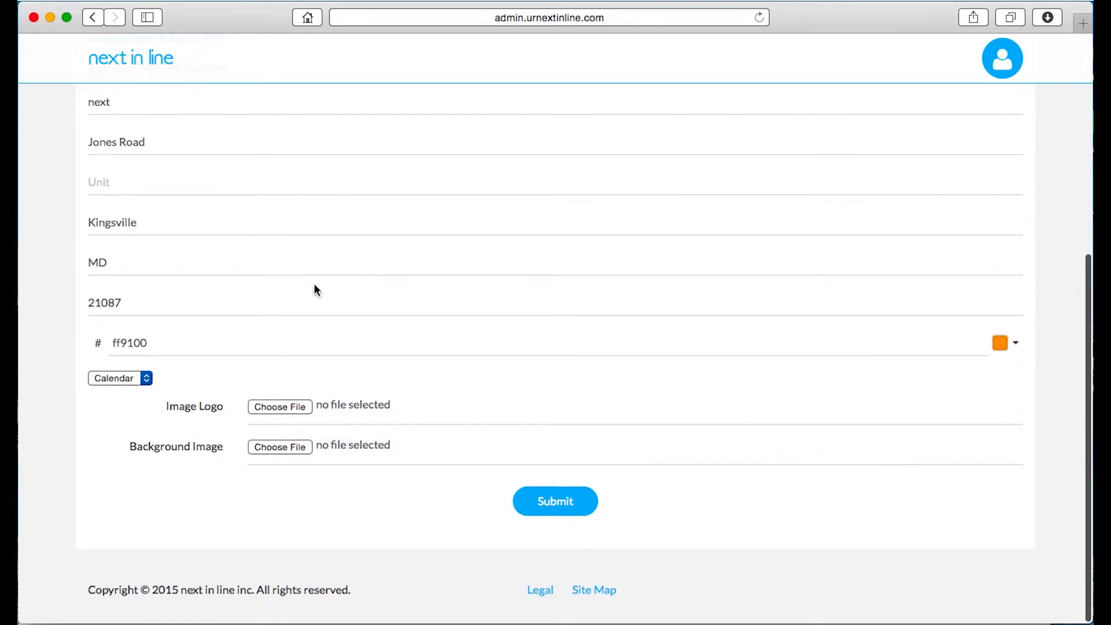
Choose the Unknown image from the Desktop as the image logo
click(277, 408)
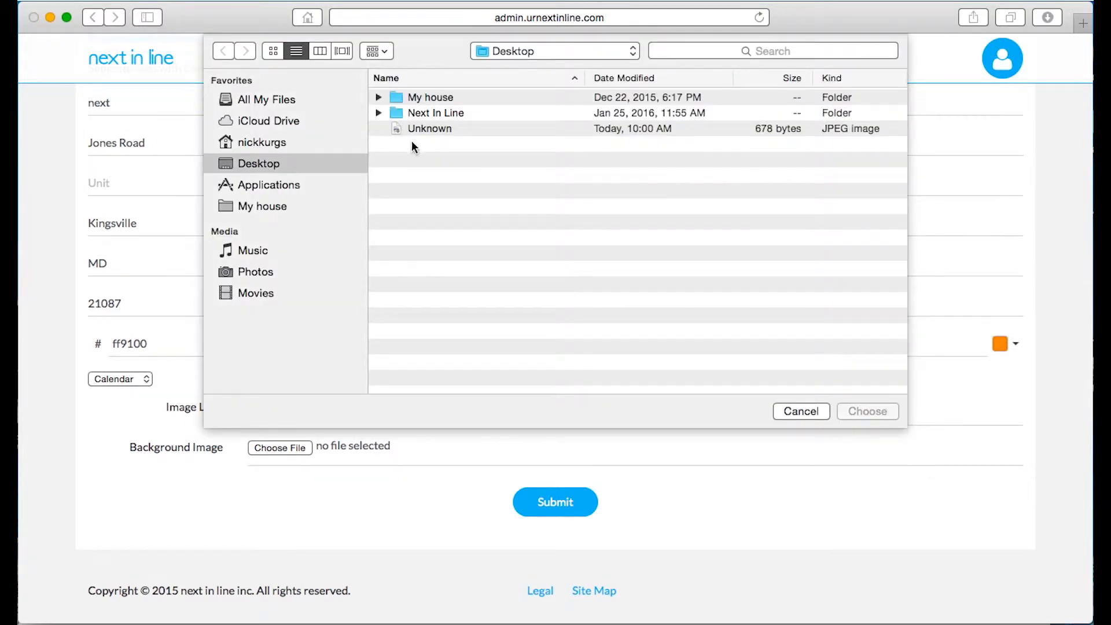
click(445, 130)
click(856, 411)
Choose the Unknown image as the background image and submit the new organization
click(284, 448)
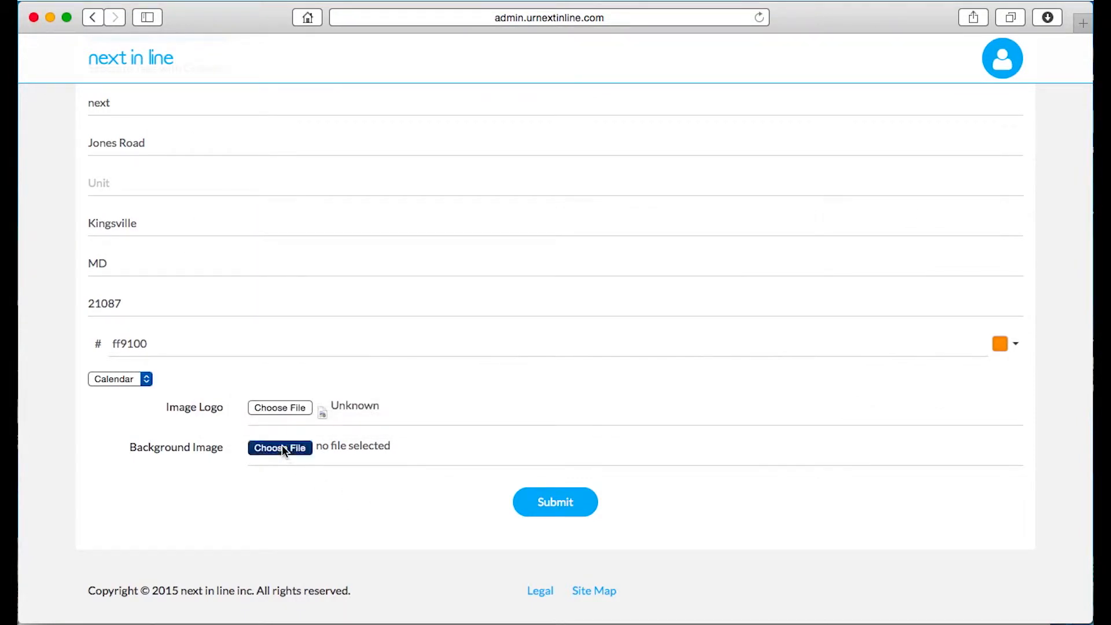
click(423, 128)
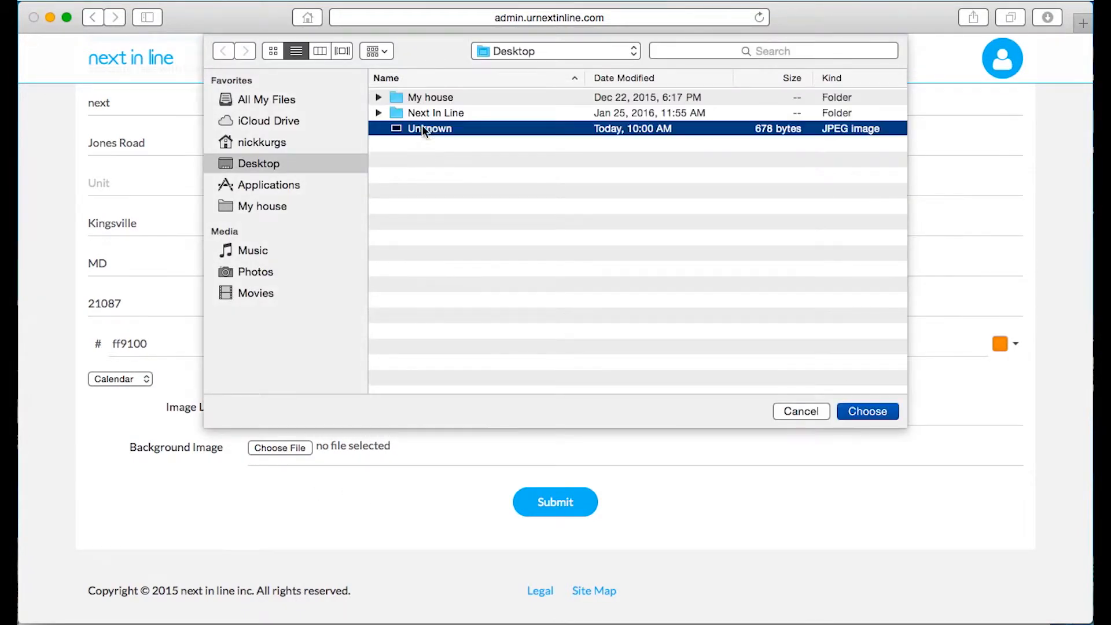
click(858, 408)
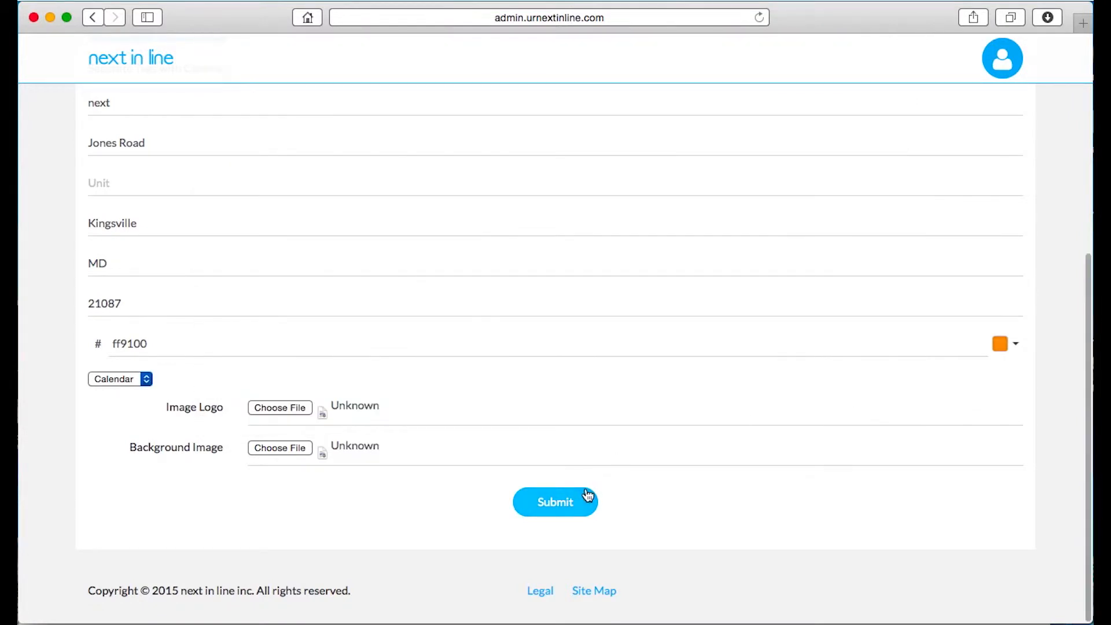
click(550, 518)
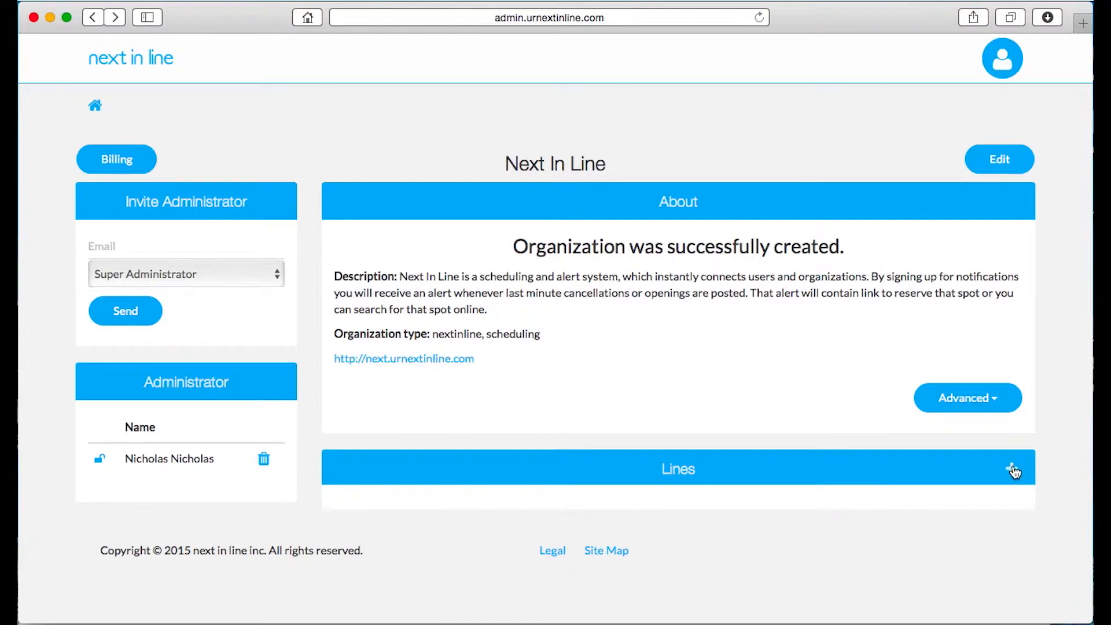
Add a new line to the organization named Demo
click(1013, 470)
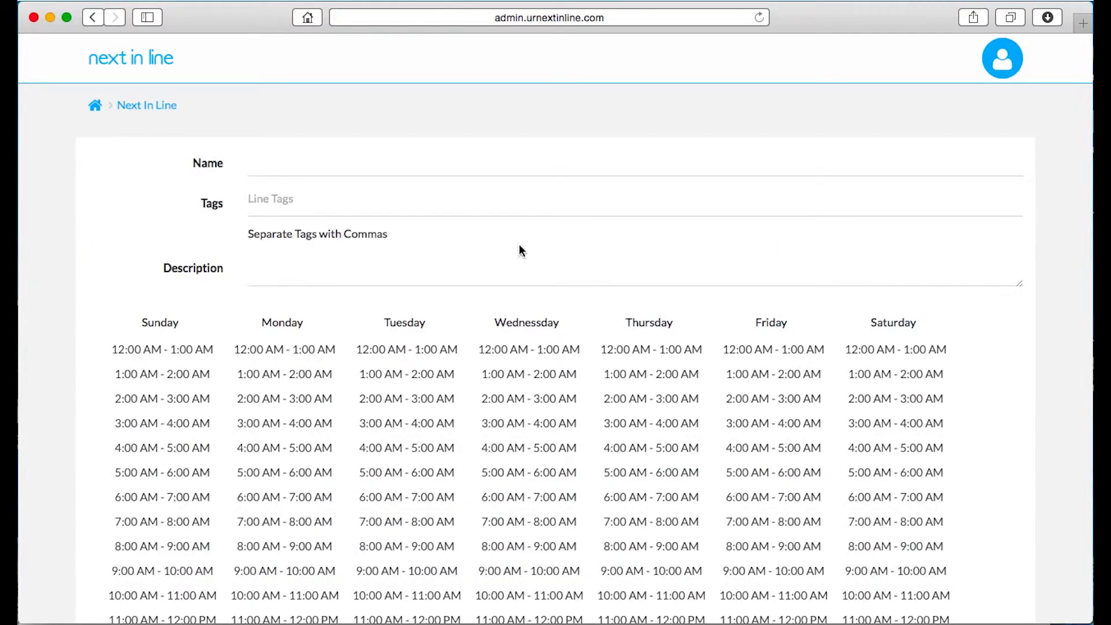
click(321, 172)
text(Demon)
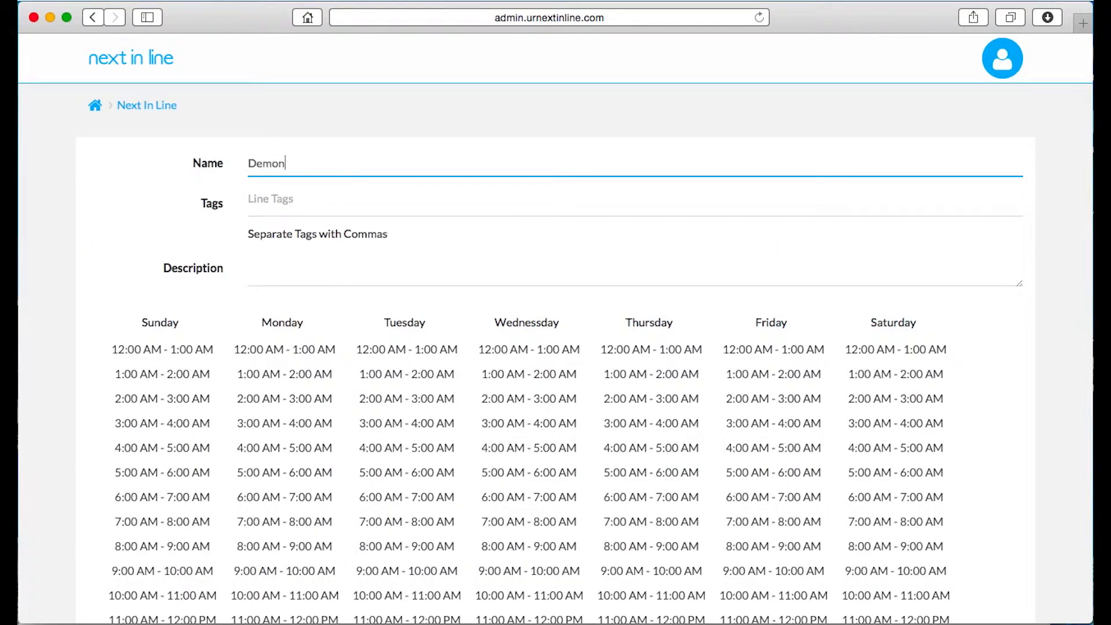
key(Tab)
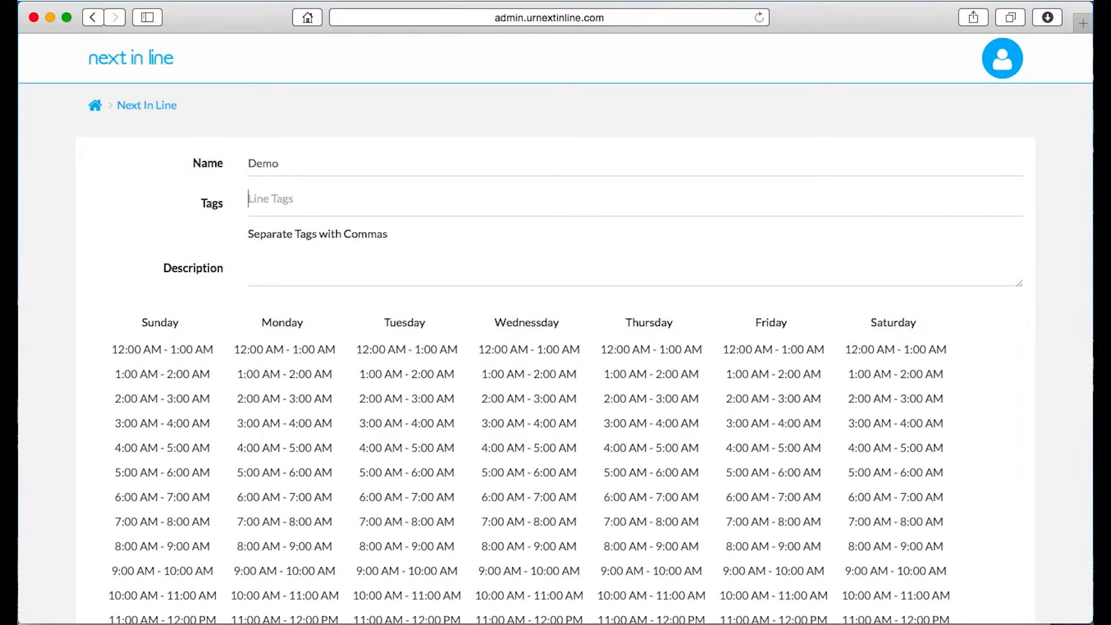
Enter Scheduling Demonstration as the line's description
scroll(360, 261, down, 1)
click(361, 261)
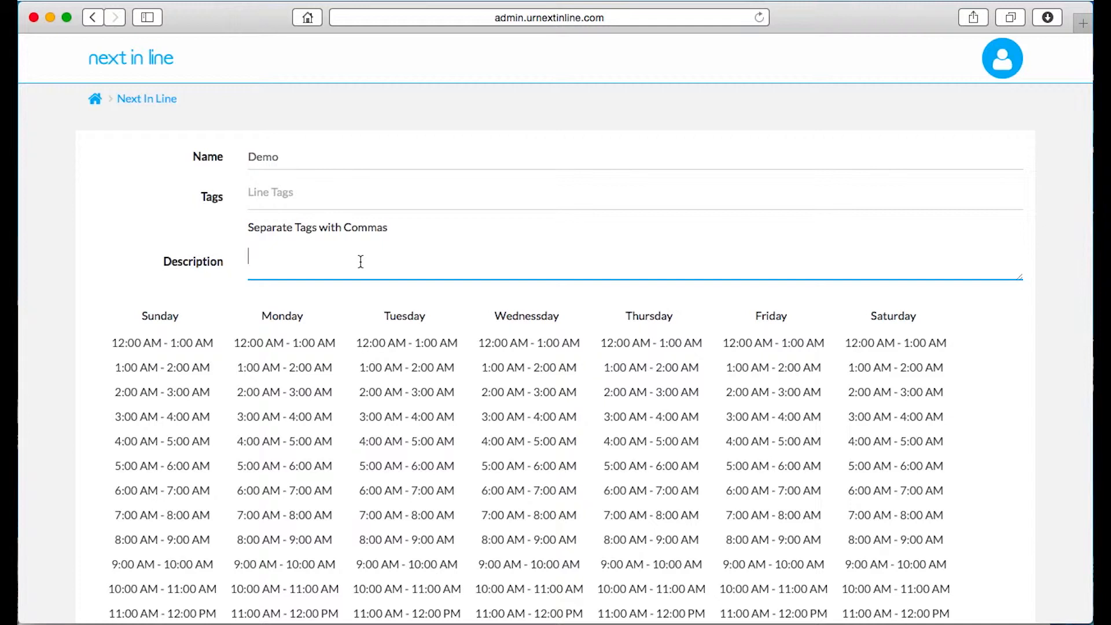
text(Scheduling Demonstration)
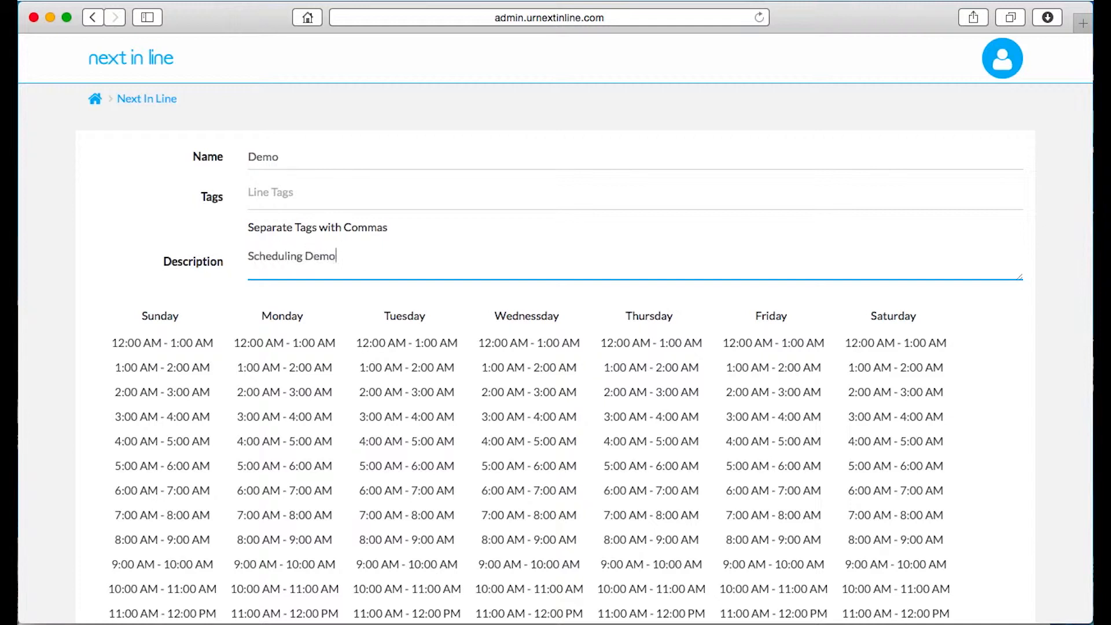
Select the 8:00 AM to 4:00 PM hours for Monday through Friday and submit the line
scroll(350, 273, down, 5)
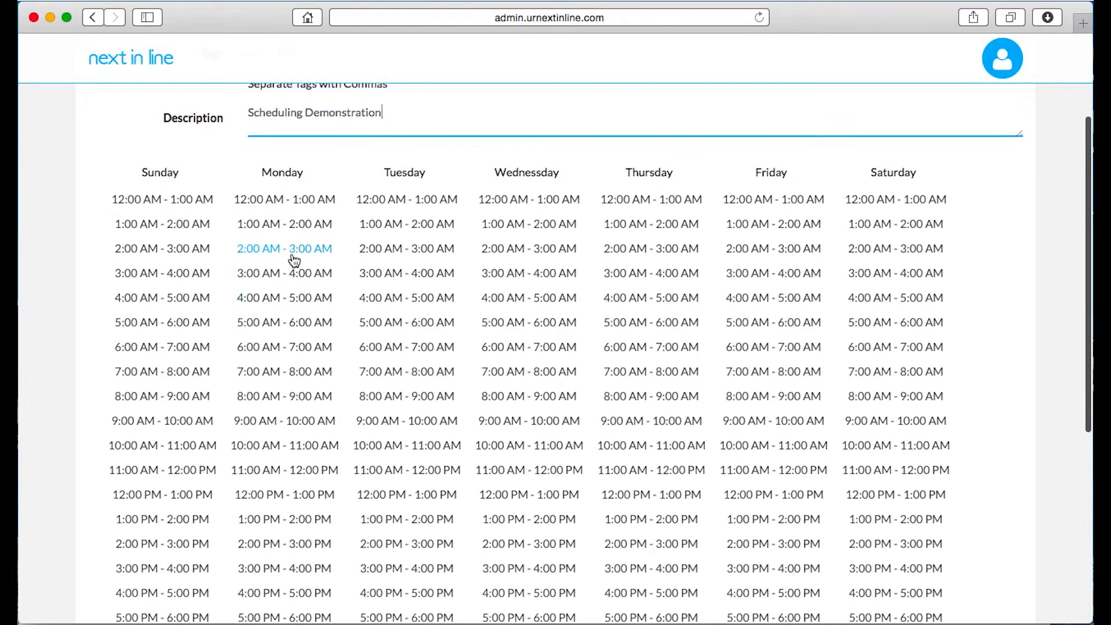
scroll(290, 257, down, 2)
drag(290, 347, 298, 524)
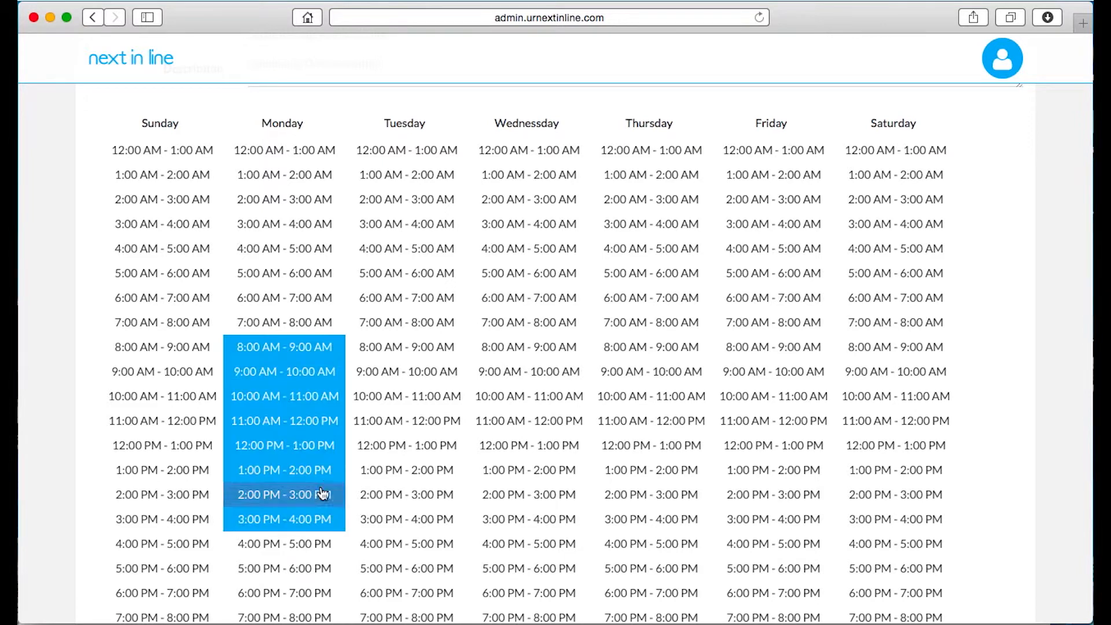
drag(385, 348, 385, 519)
drag(535, 348, 526, 518)
drag(621, 355, 648, 519)
drag(741, 347, 742, 520)
scroll(734, 389, down, 5)
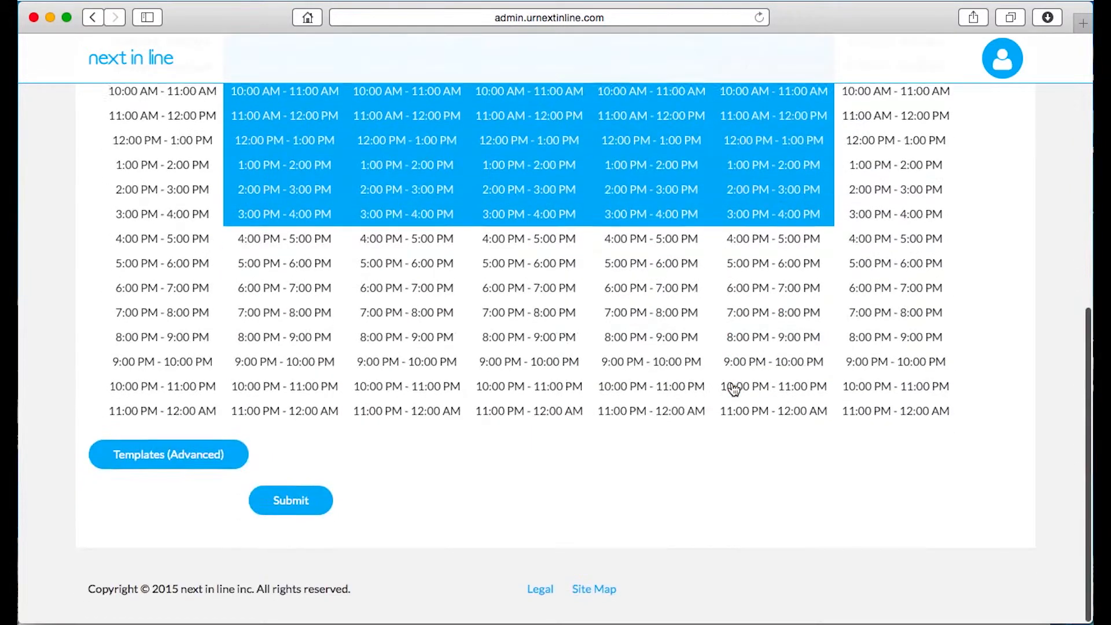
click(301, 503)
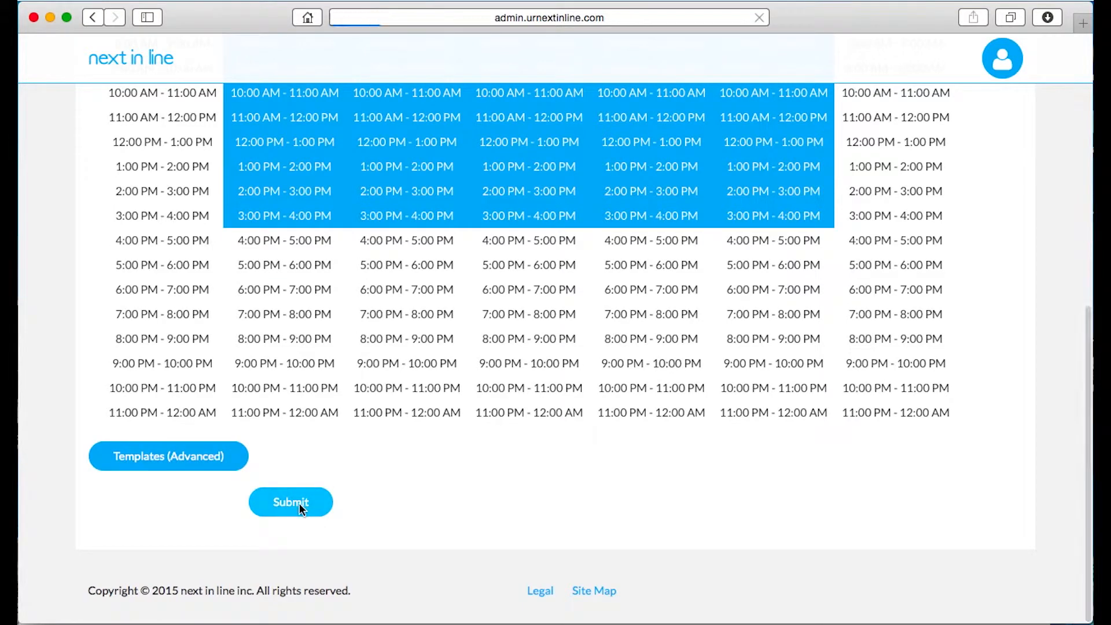
scroll(519, 471, down, 1)
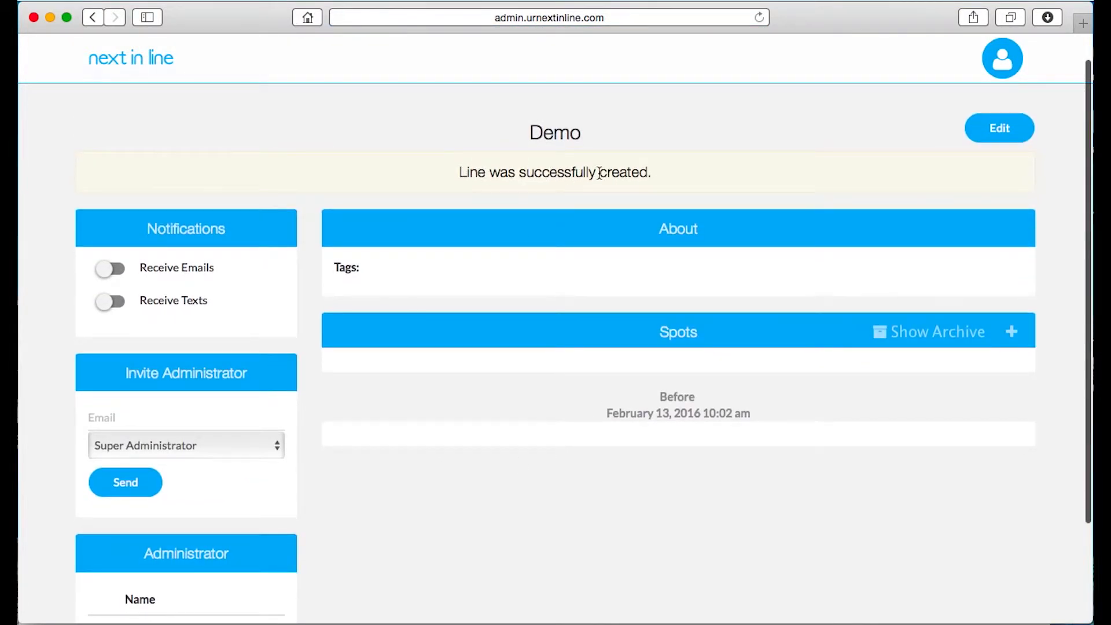
Turn on email notifications for the Demo line, leaving text notifications off
scroll(553, 170, down, 1)
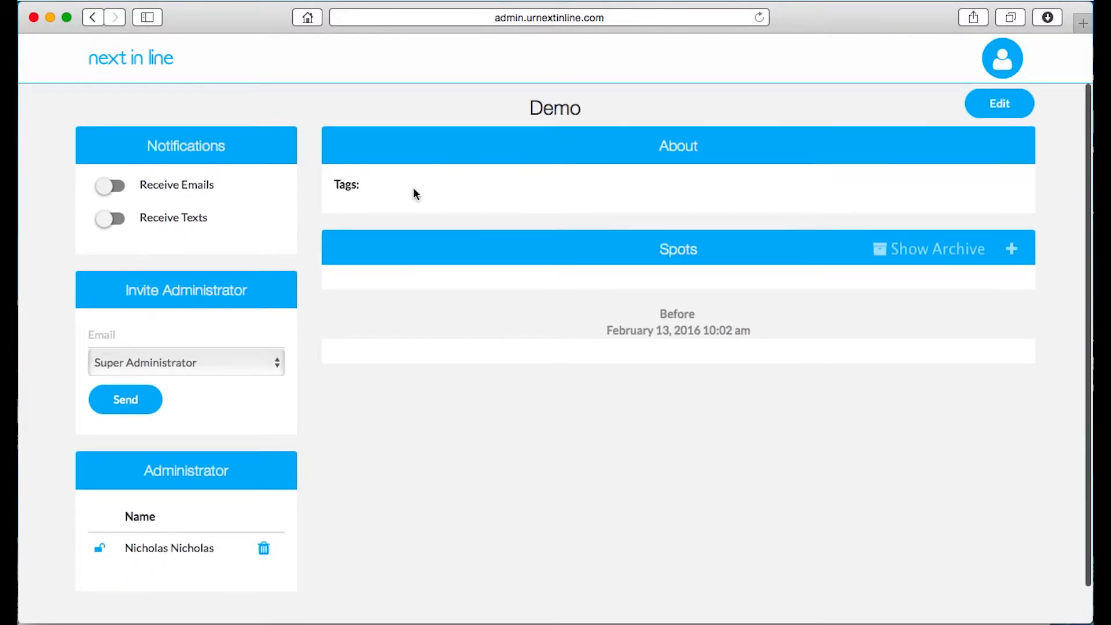
click(110, 185)
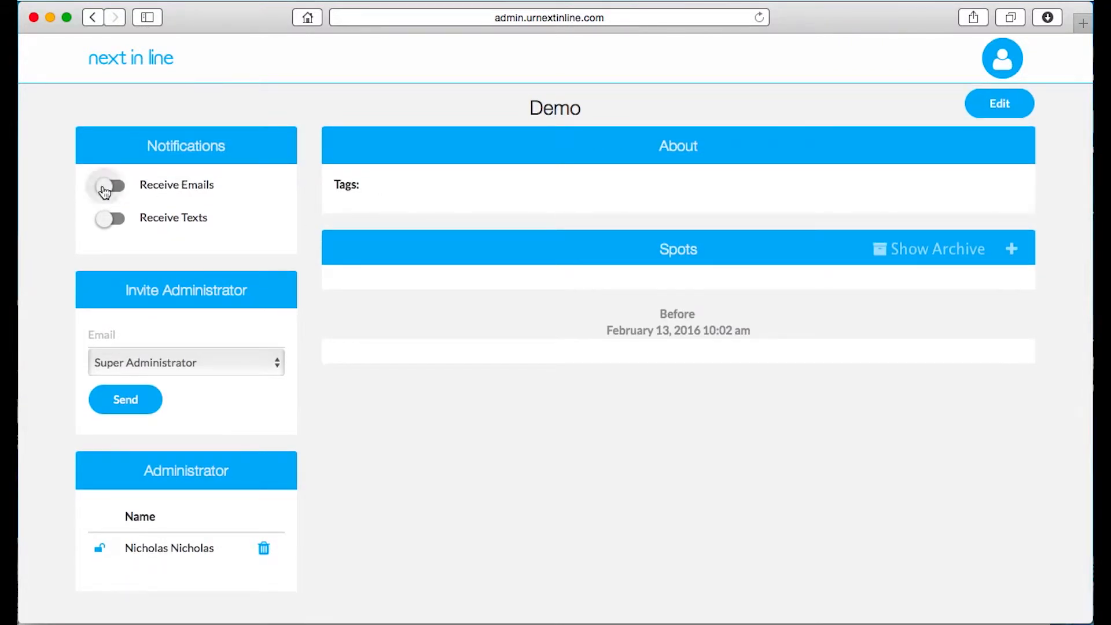
click(104, 220)
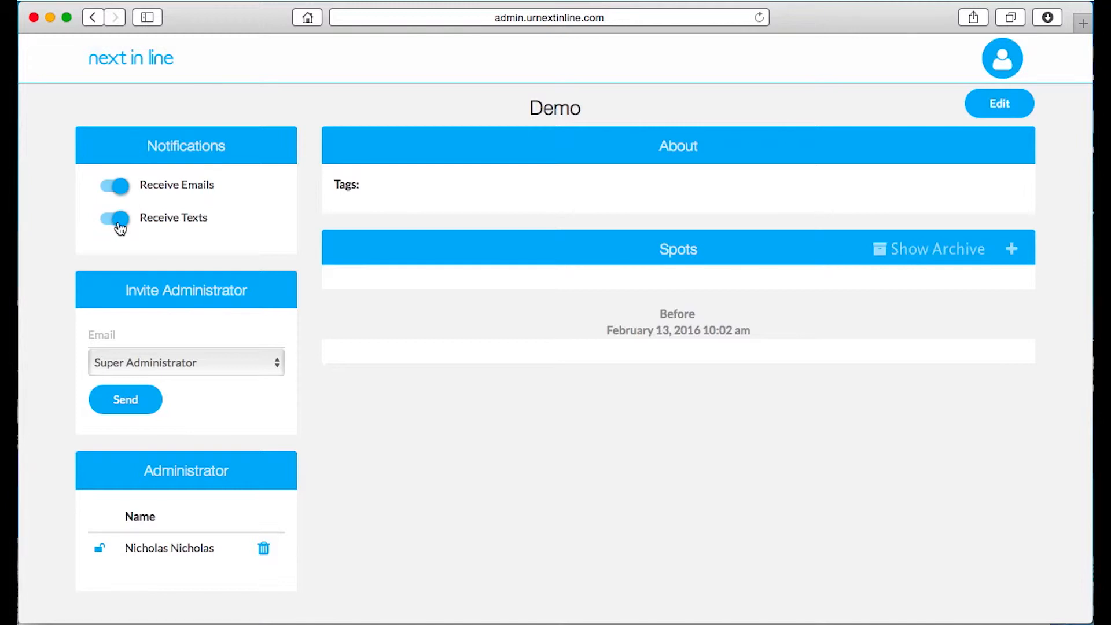
click(120, 227)
scroll(294, 223, up, 2)
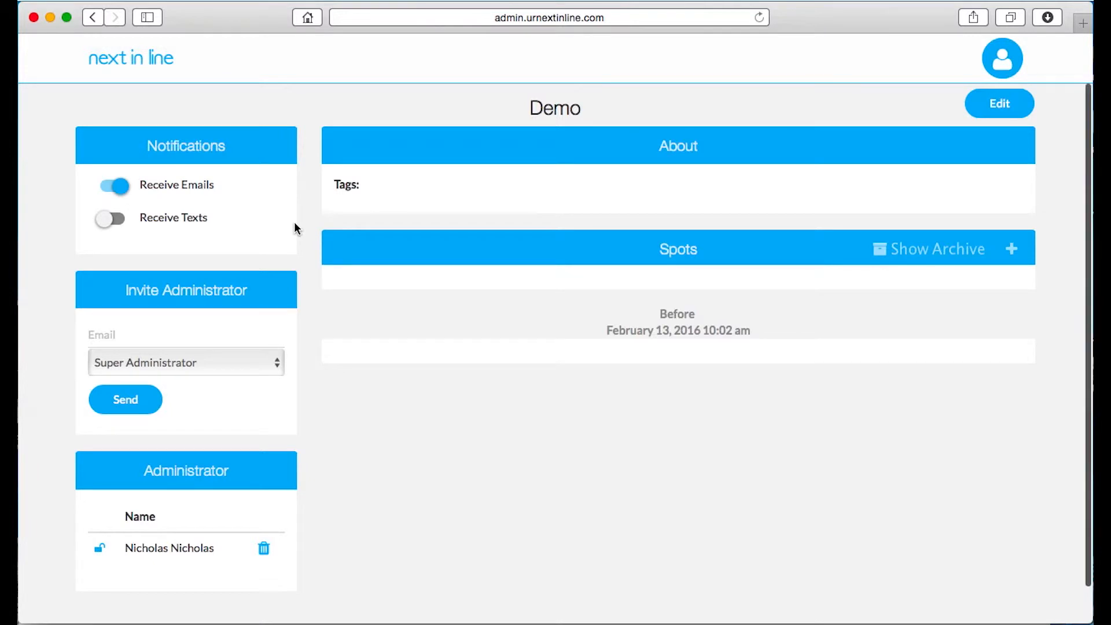
Add a new spot to the Demo line named Monday Appointment
scroll(587, 313, down, 1)
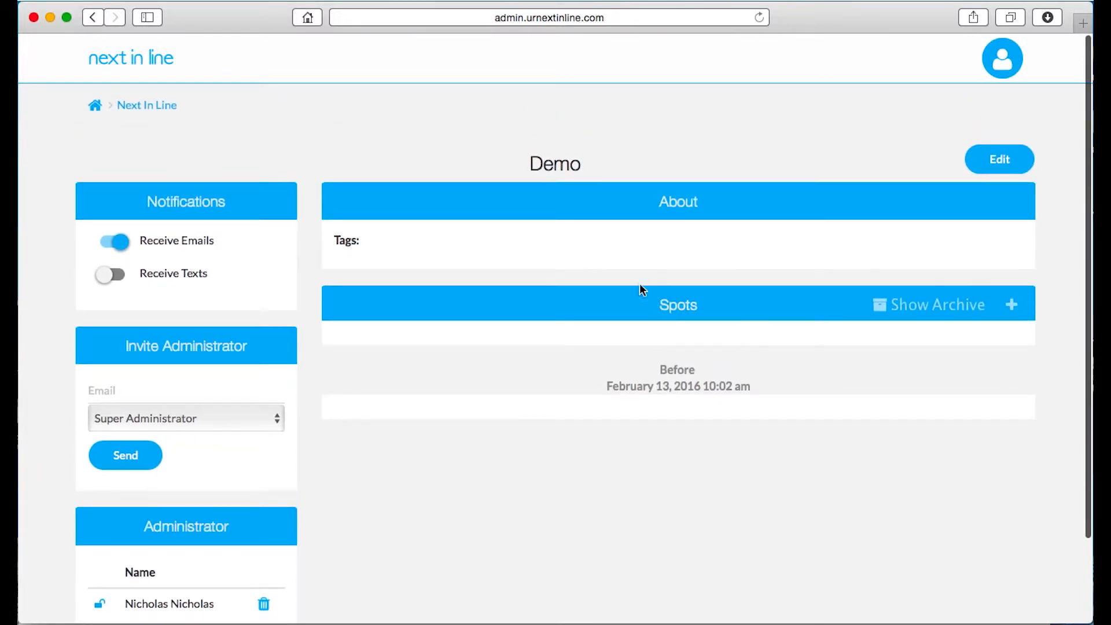
scroll(708, 330, down, 2)
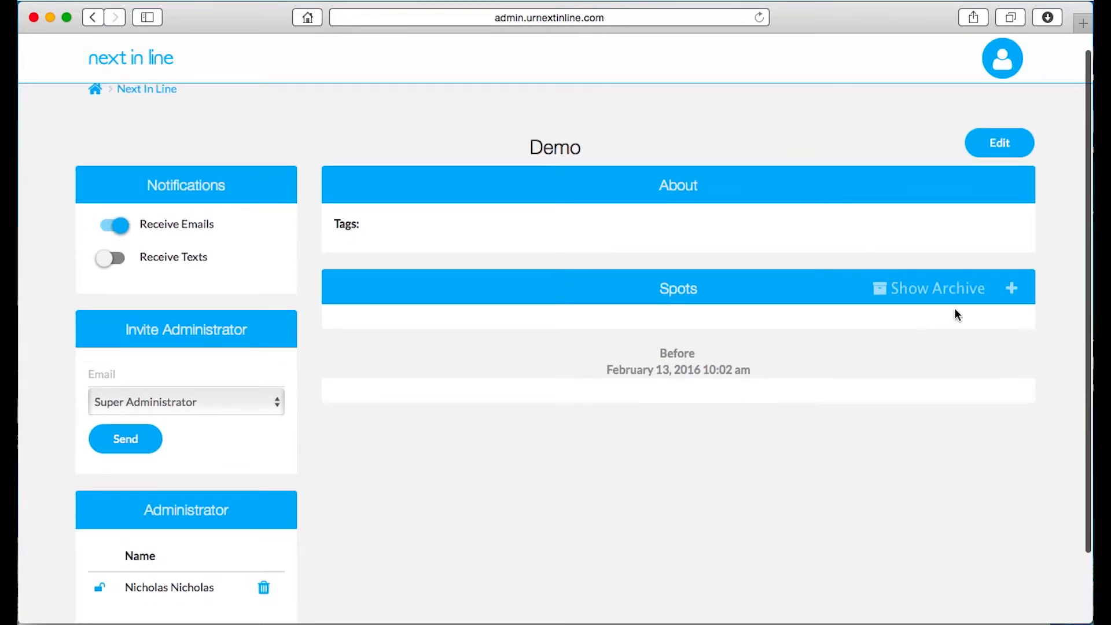
click(1019, 297)
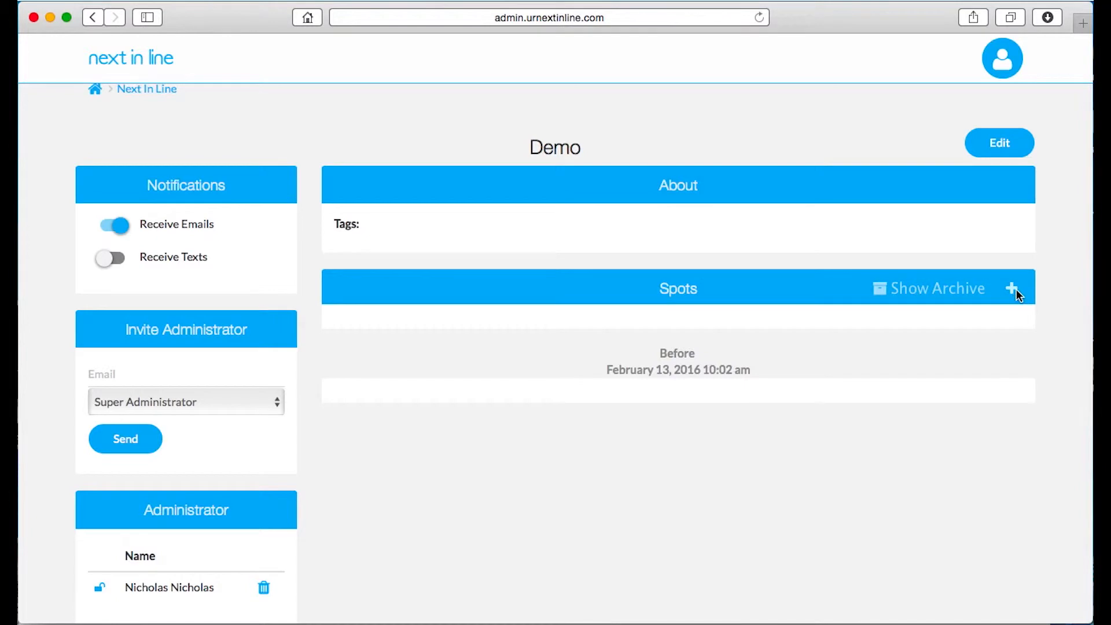
scroll(620, 224, down, 2)
click(328, 203)
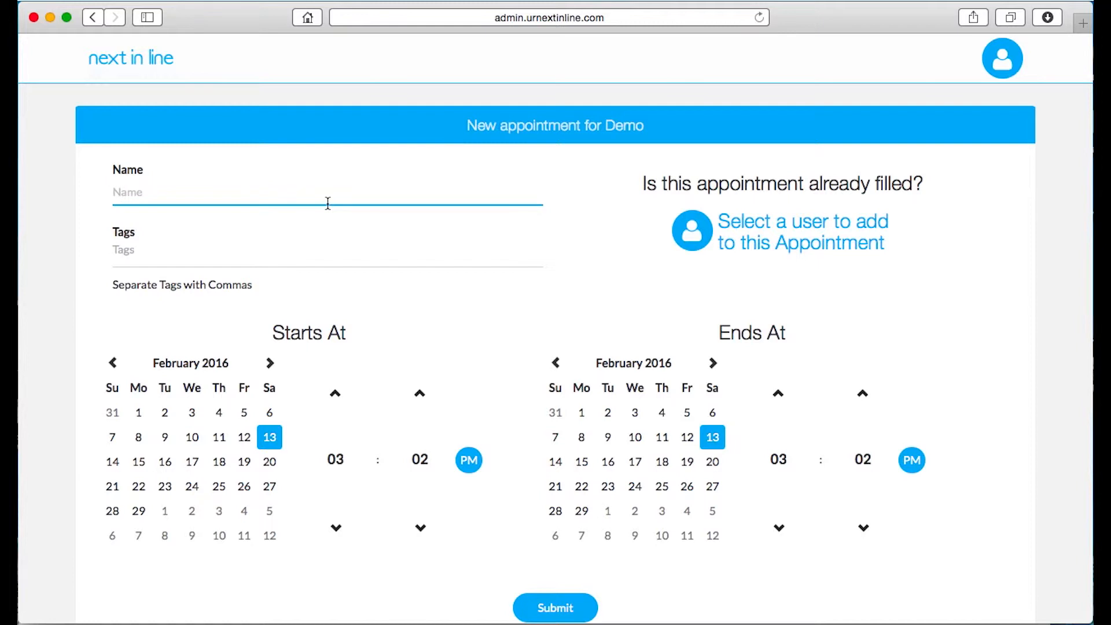
text(Monday Appointment)
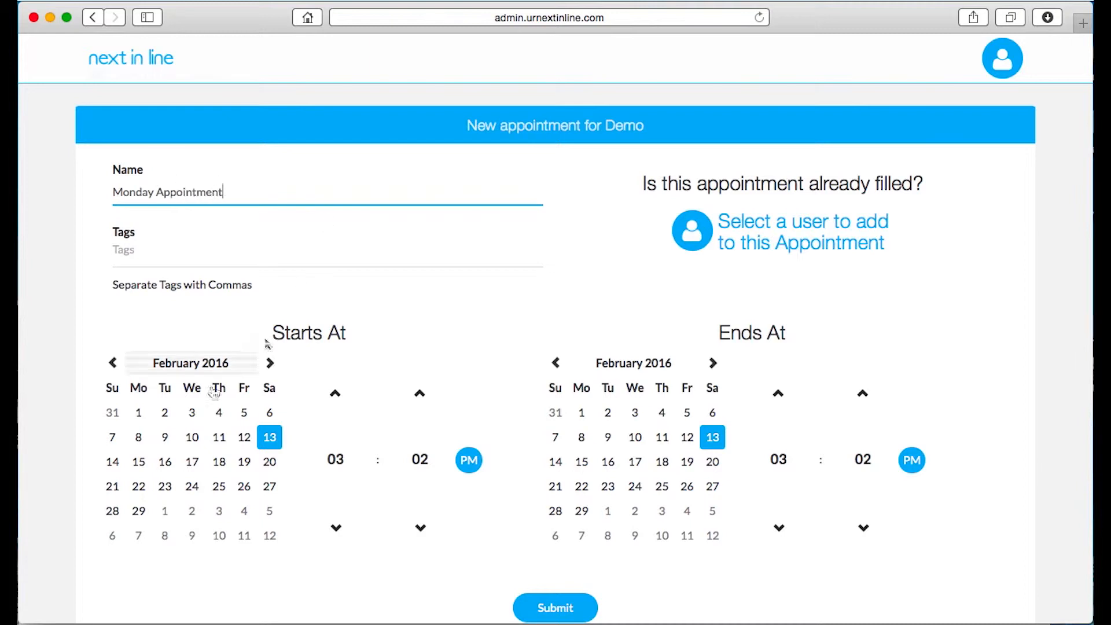
Set the spot to start on February 15, 2016 at 12:00 PM
click(139, 466)
click(323, 462)
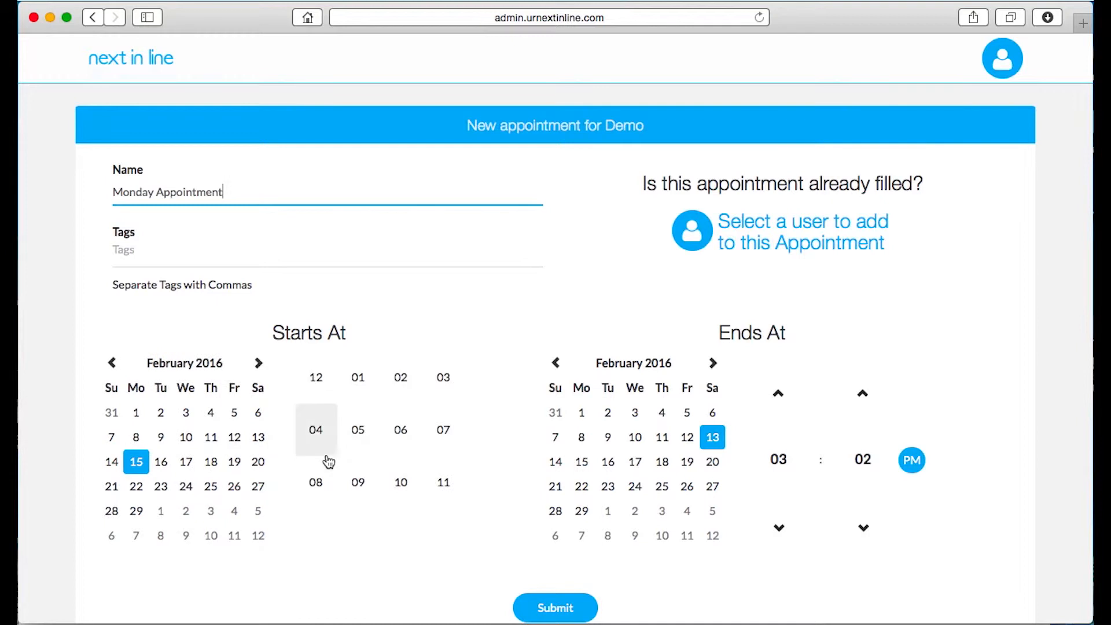
click(317, 390)
click(423, 463)
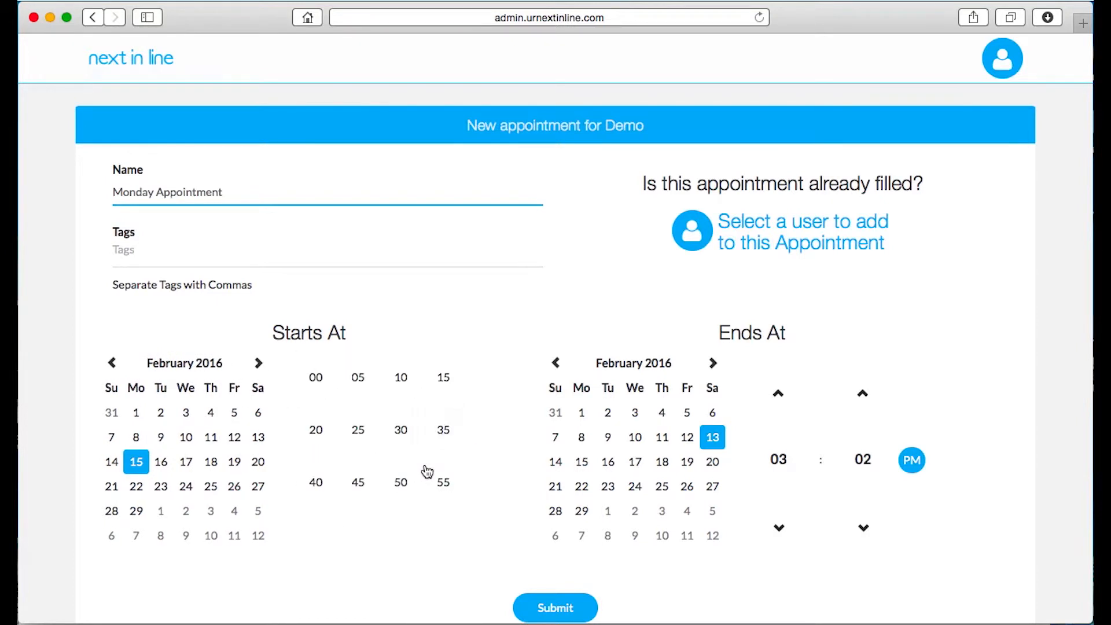
click(316, 379)
Set the spot to end on February 15 at 1:00 PM and submit it
click(580, 461)
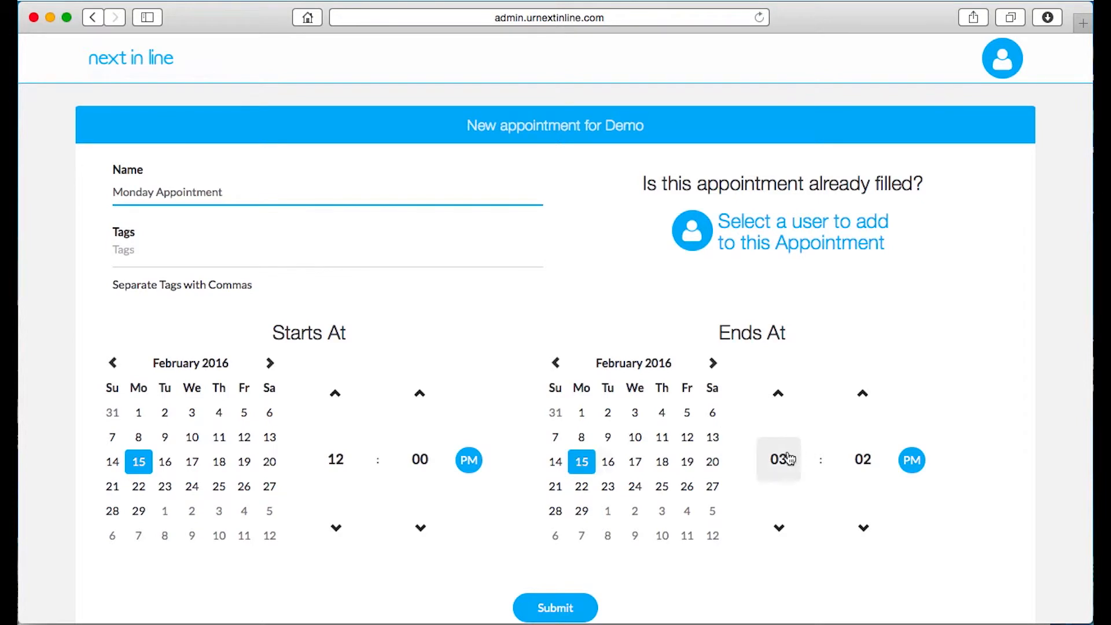
click(778, 459)
click(811, 400)
click(861, 460)
click(759, 378)
scroll(748, 412, down, 4)
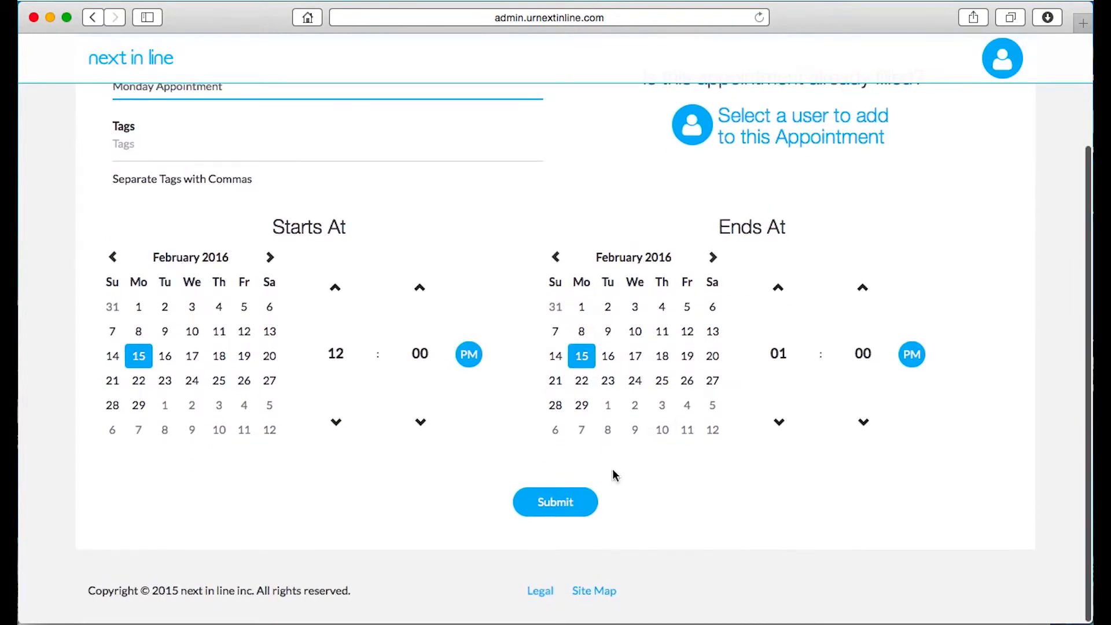
click(578, 502)
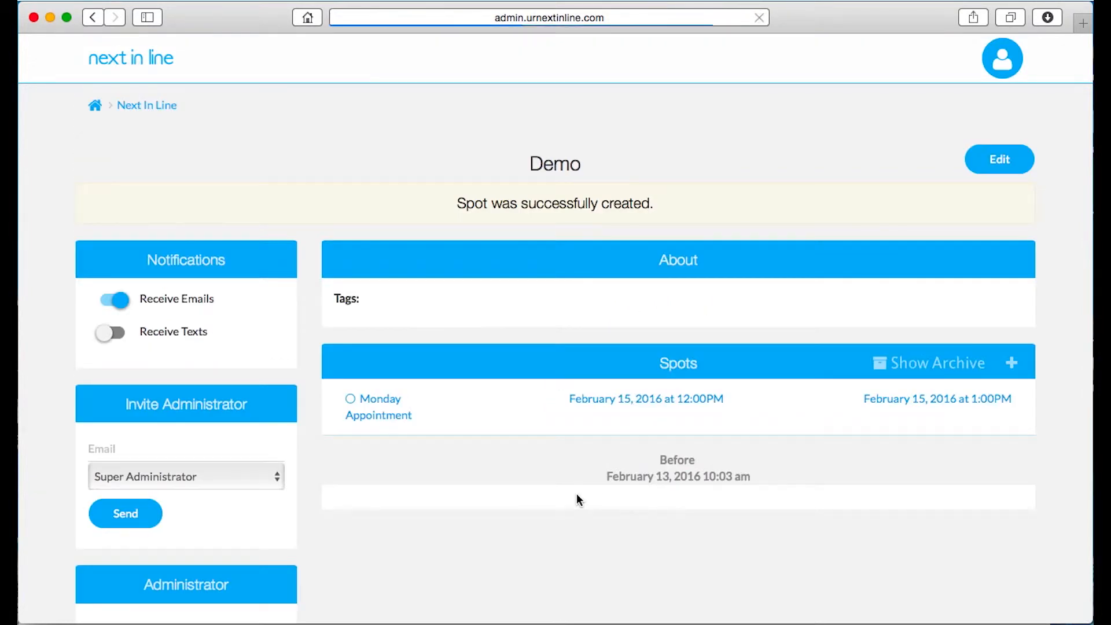
Inspect the Monday Appointment spot's details and return to the Next In Line organization page
click(579, 406)
scroll(492, 417, down, 1)
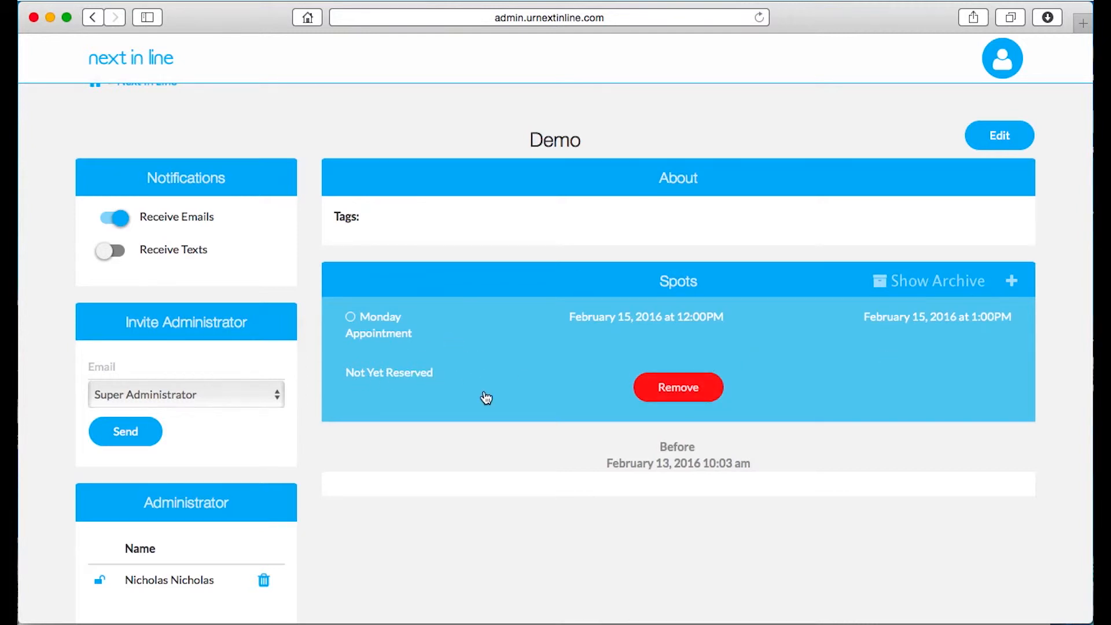
scroll(486, 397, up, 1)
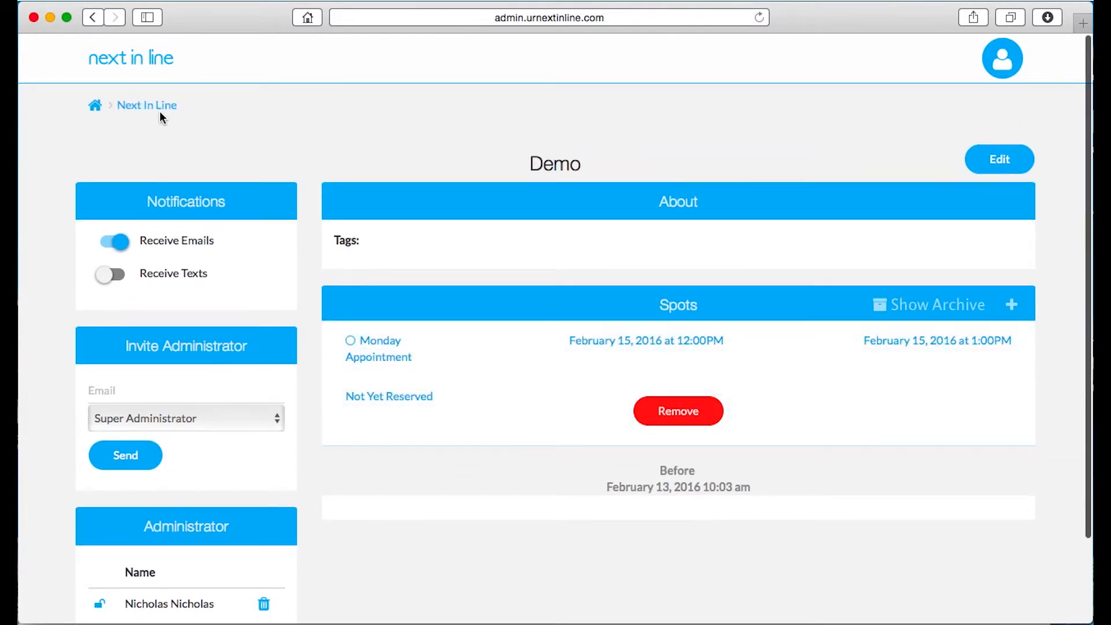
click(154, 109)
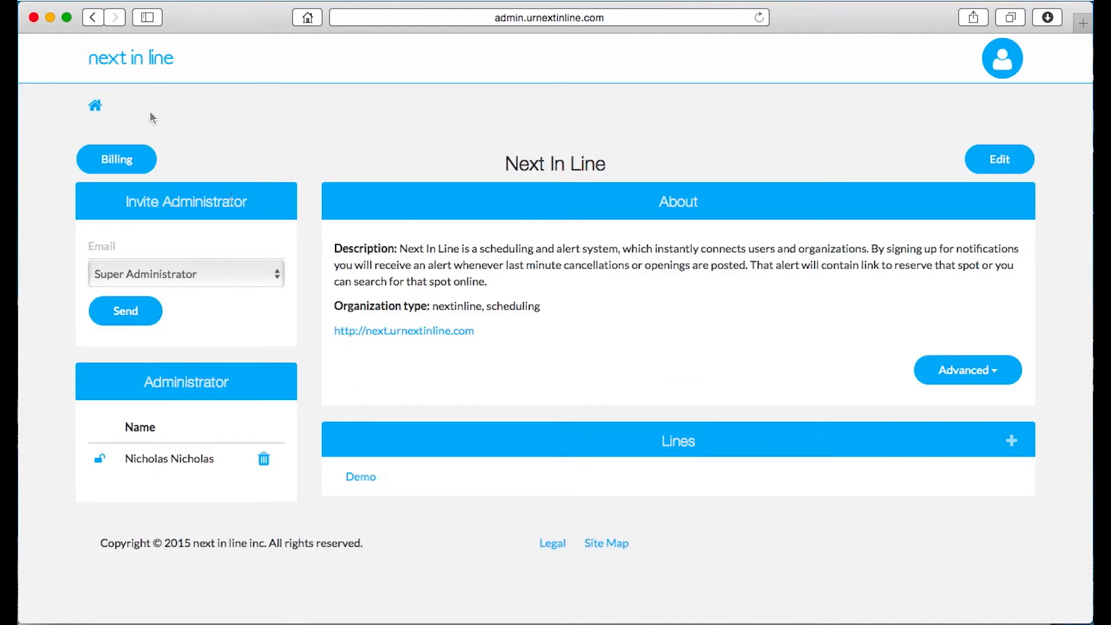
Open the organization's public page and browse its Demo line and weekly calendar
click(360, 331)
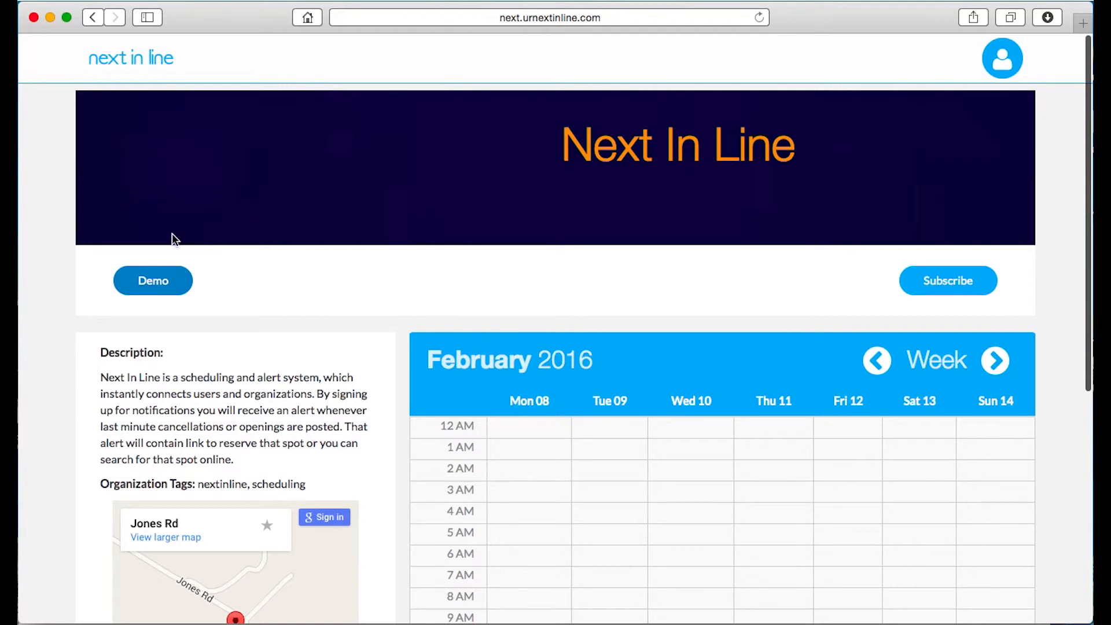
click(160, 289)
scroll(198, 276, down, 2)
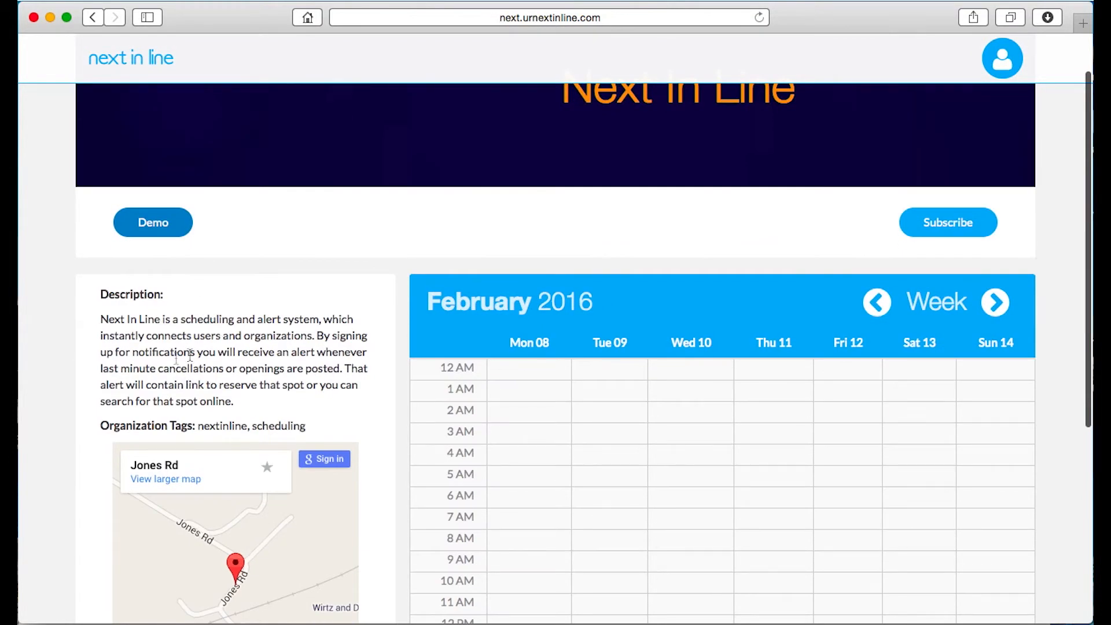
scroll(190, 355, down, 2)
scroll(229, 354, down, 2)
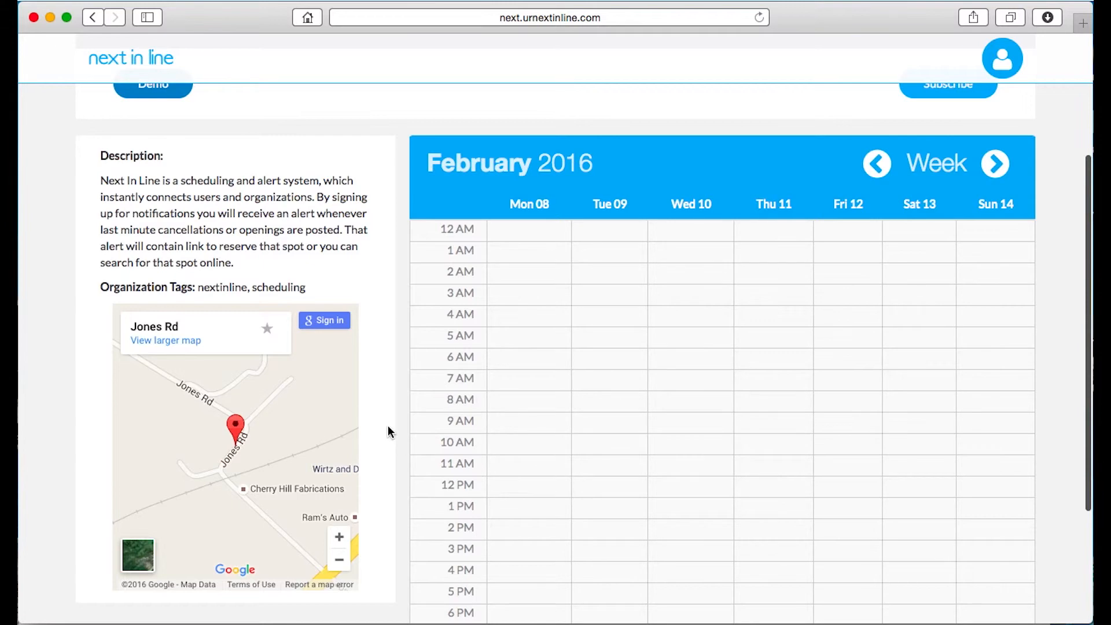
scroll(532, 396, down, 5)
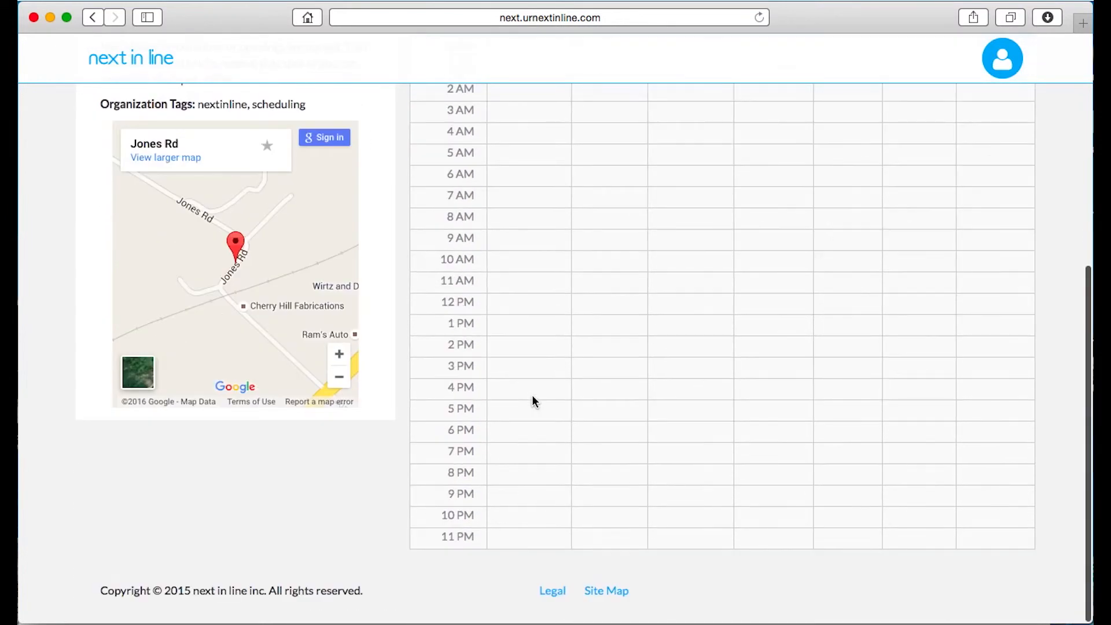
scroll(536, 399, up, 9)
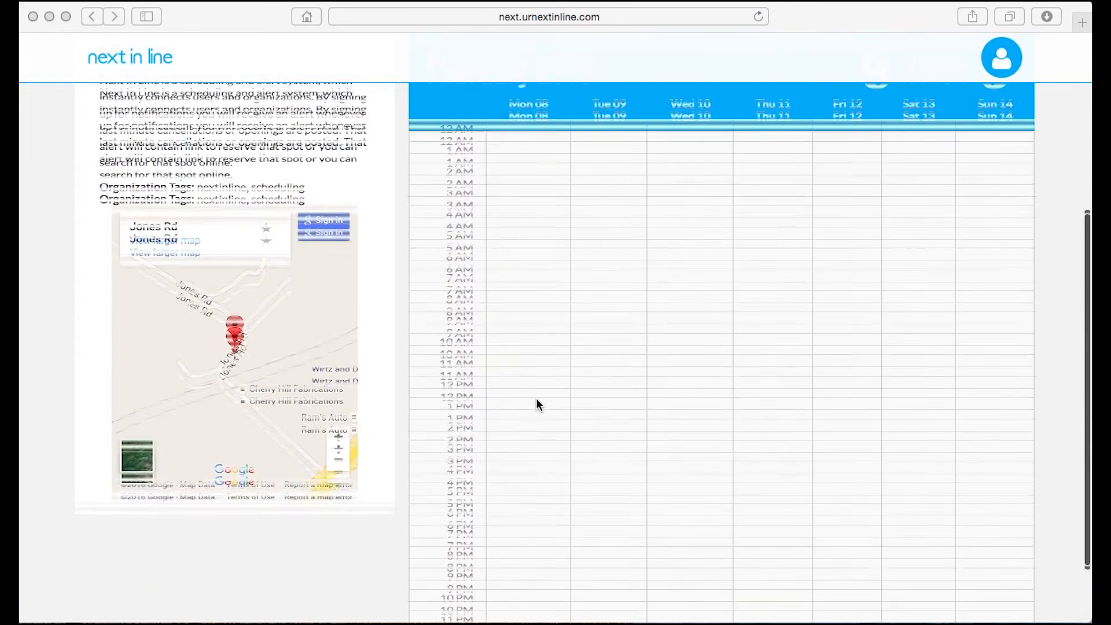
scroll(536, 398, up, 3)
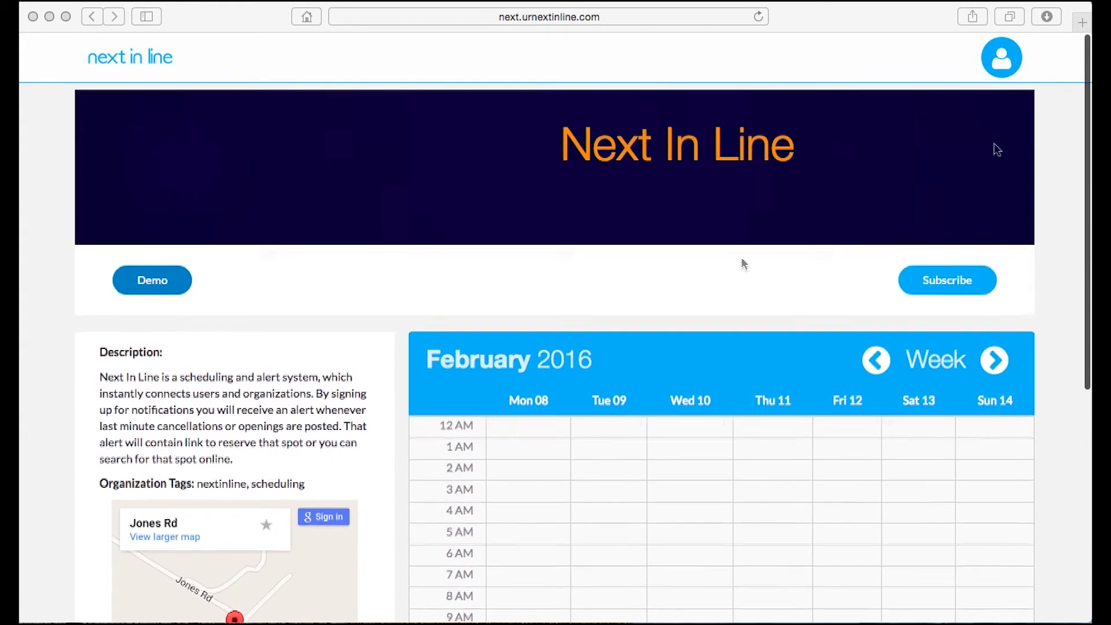
Return to the dashboard and open the Next In Line organization
click(1003, 71)
click(1003, 71)
click(963, 240)
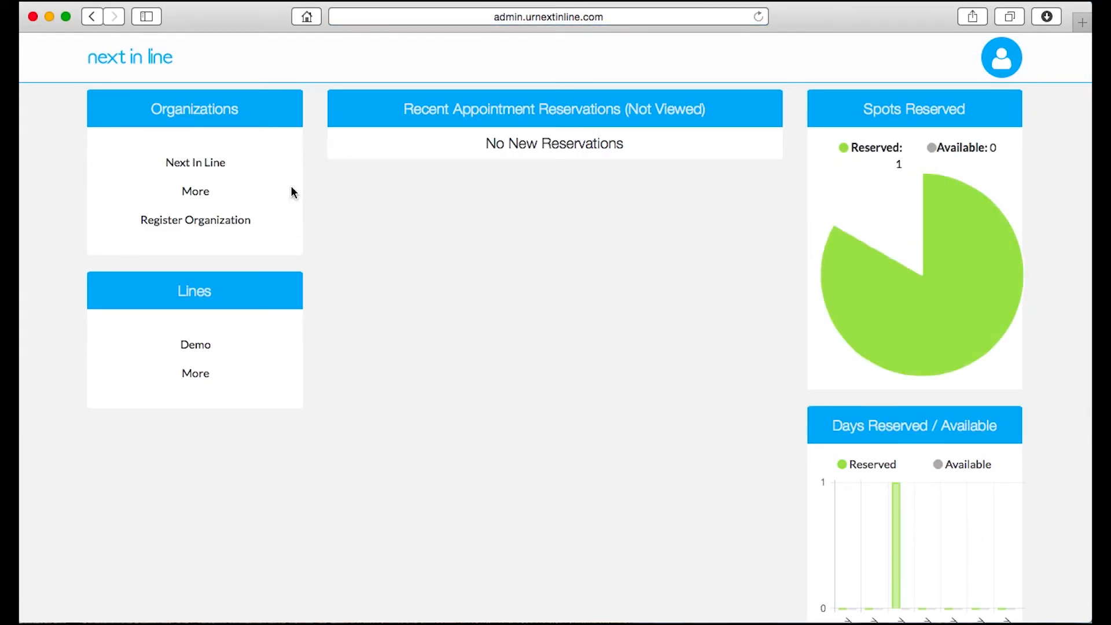
click(214, 165)
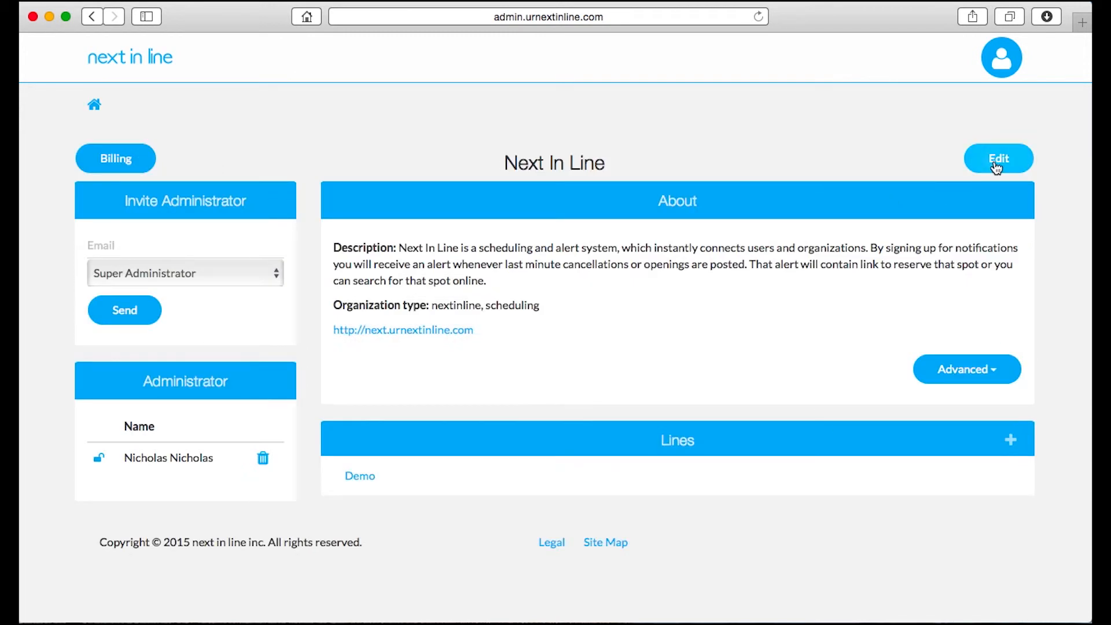
Edit the Next In Line organization to switch its page layout from Calendar to Timeline and submit the change
click(998, 160)
scroll(292, 375, down, 6)
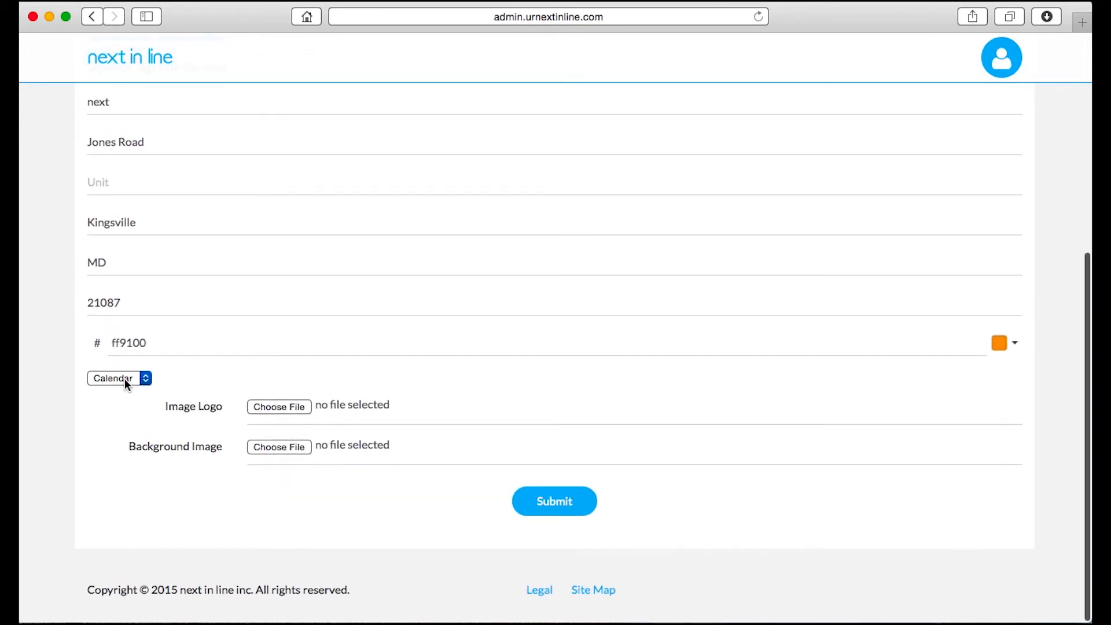
click(124, 378)
click(123, 391)
click(538, 500)
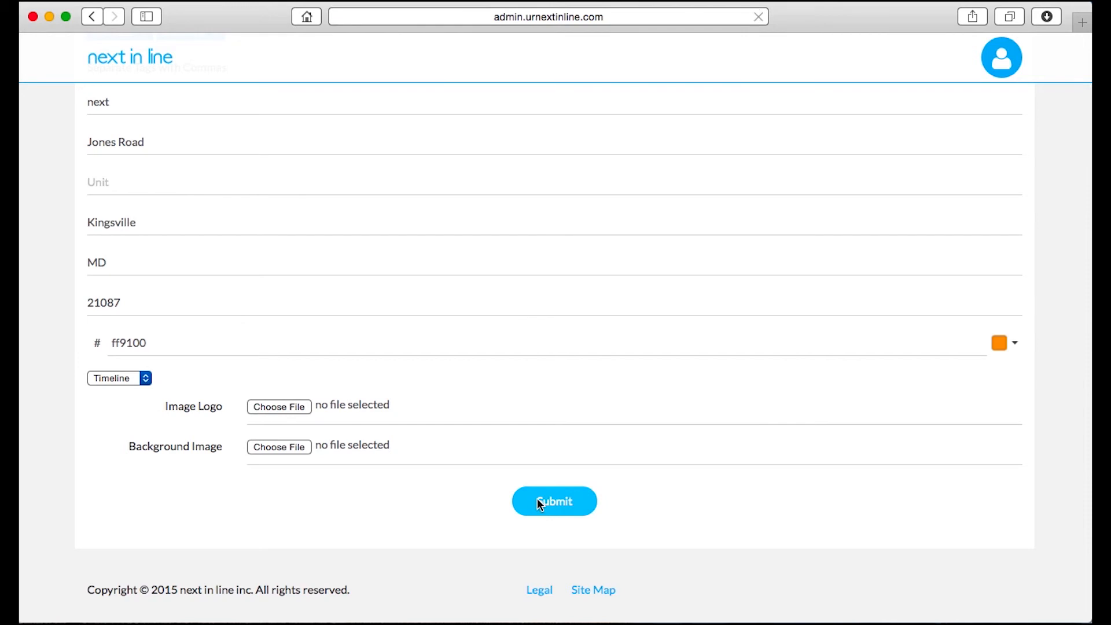
Review the public timeline for the Demo line and the reservation notification email, then open the Demo line
click(454, 363)
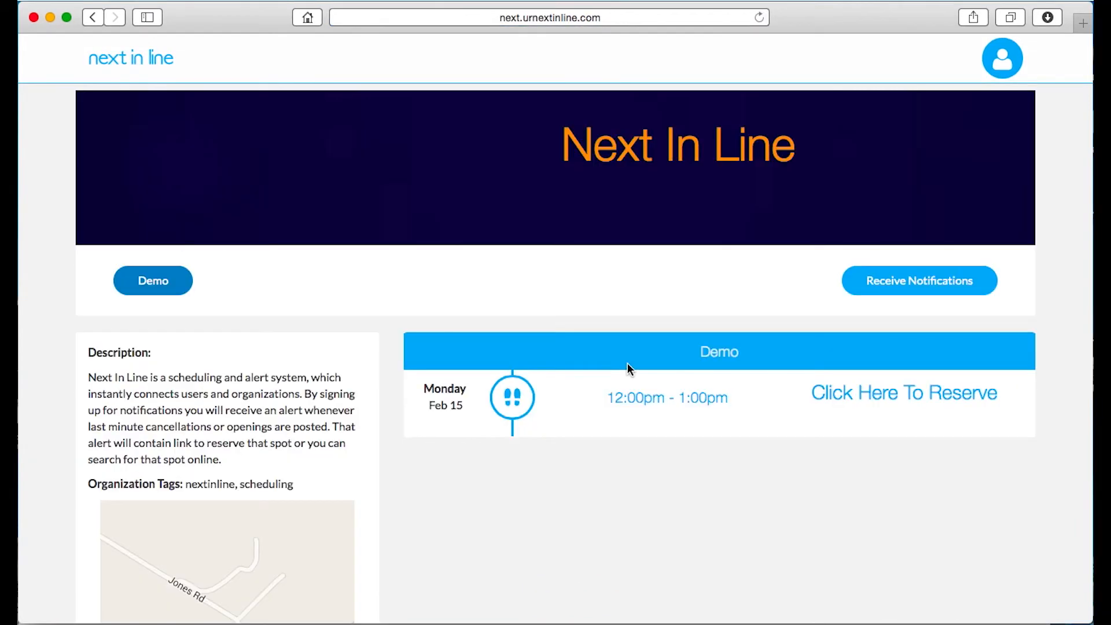
scroll(479, 453, down, 1)
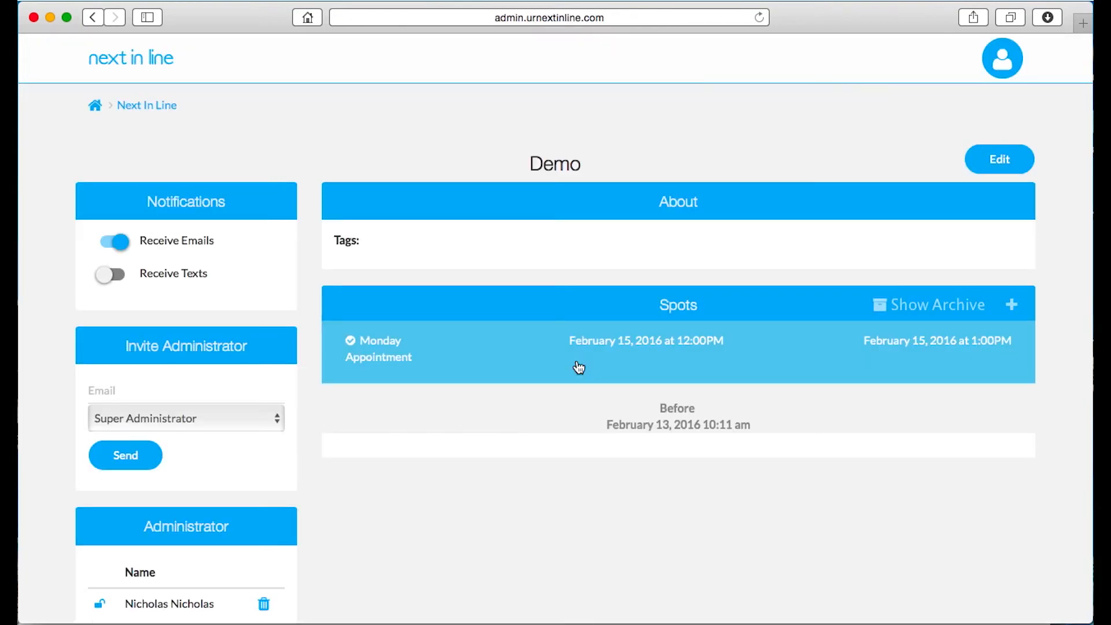
click(578, 367)
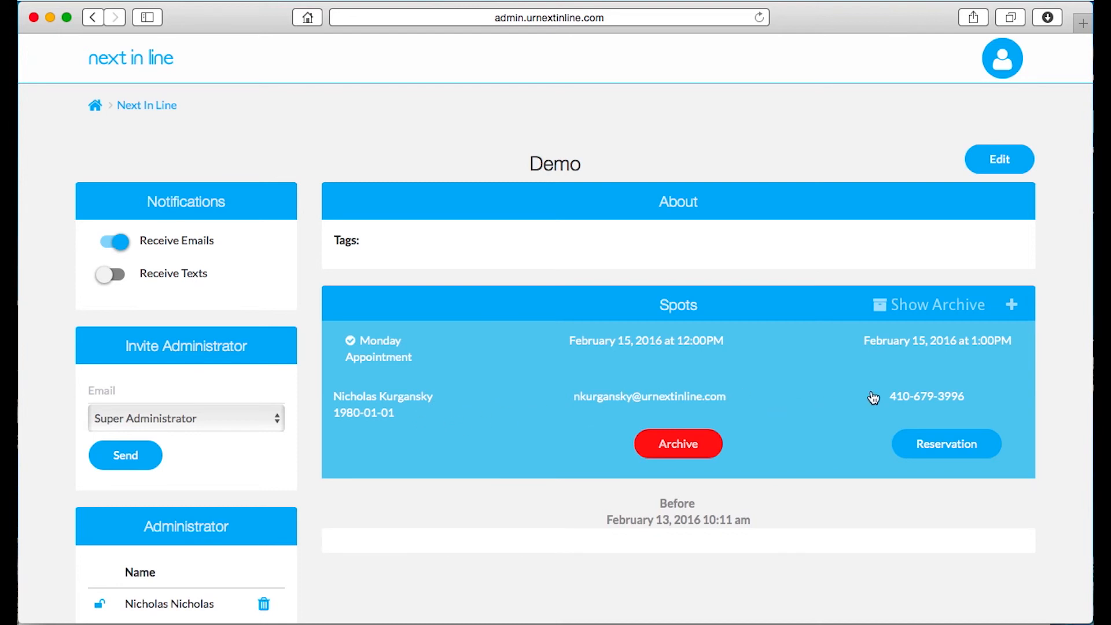
Open the Monday Appointment spot's reservation ticket and go back to the Demo line page
scroll(388, 418, down, 2)
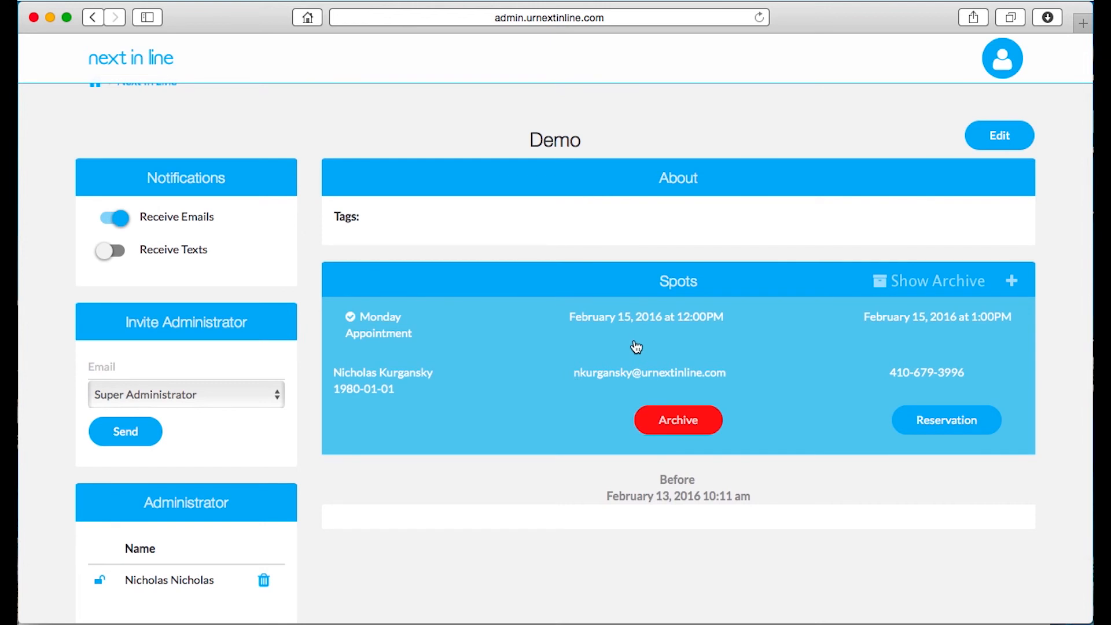
click(954, 422)
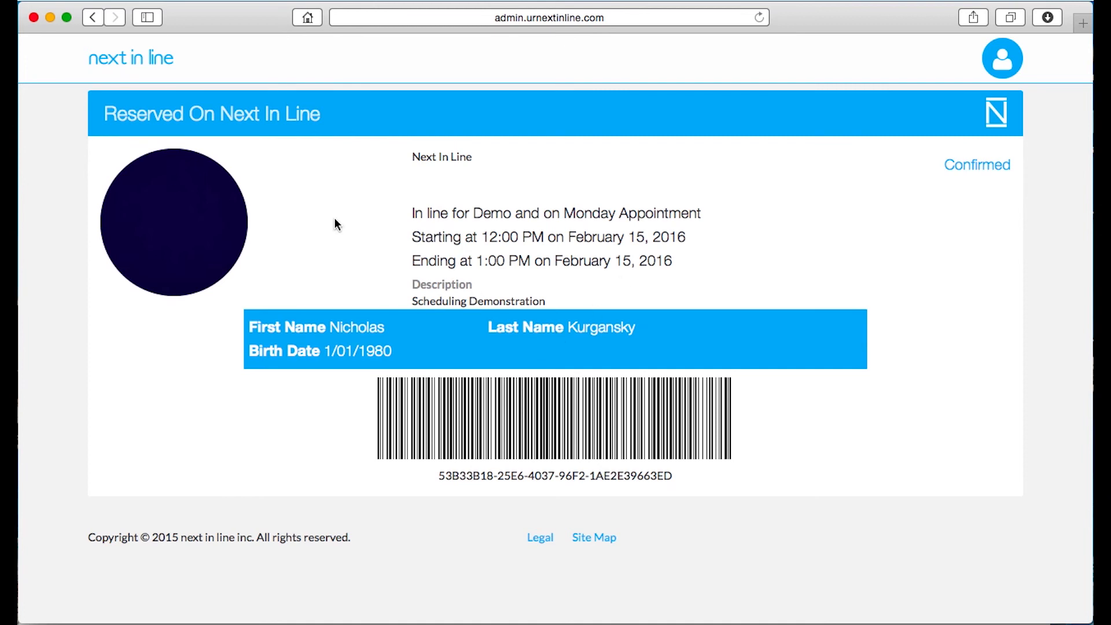
click(93, 18)
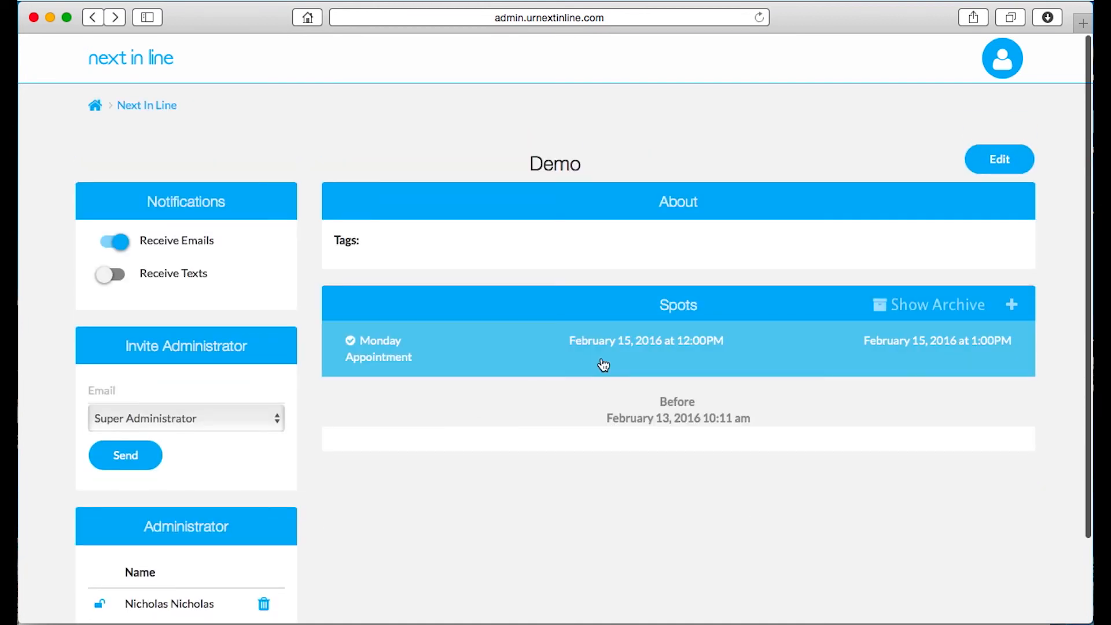
Archive the reserved Monday Appointment spot and show the Demo line's archived spots
click(664, 364)
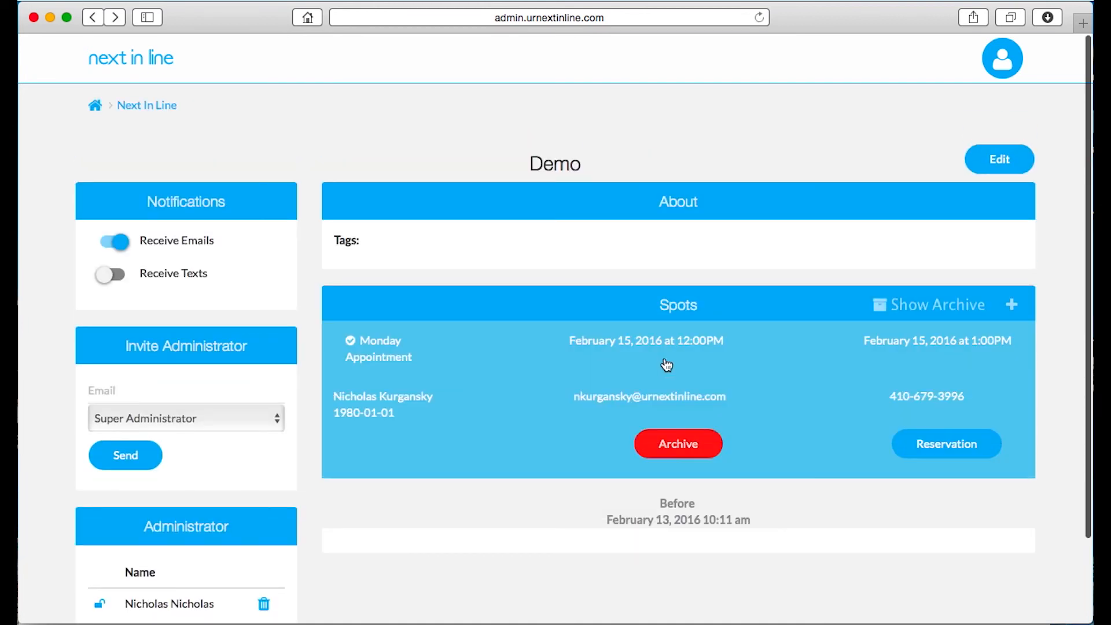
click(673, 443)
click(673, 257)
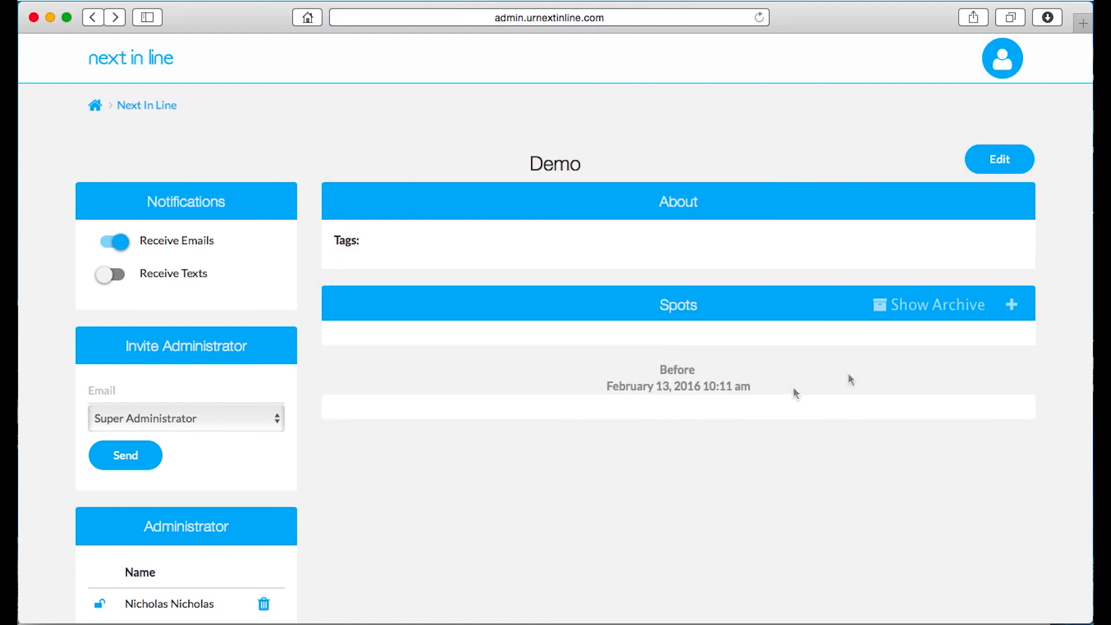
click(925, 313)
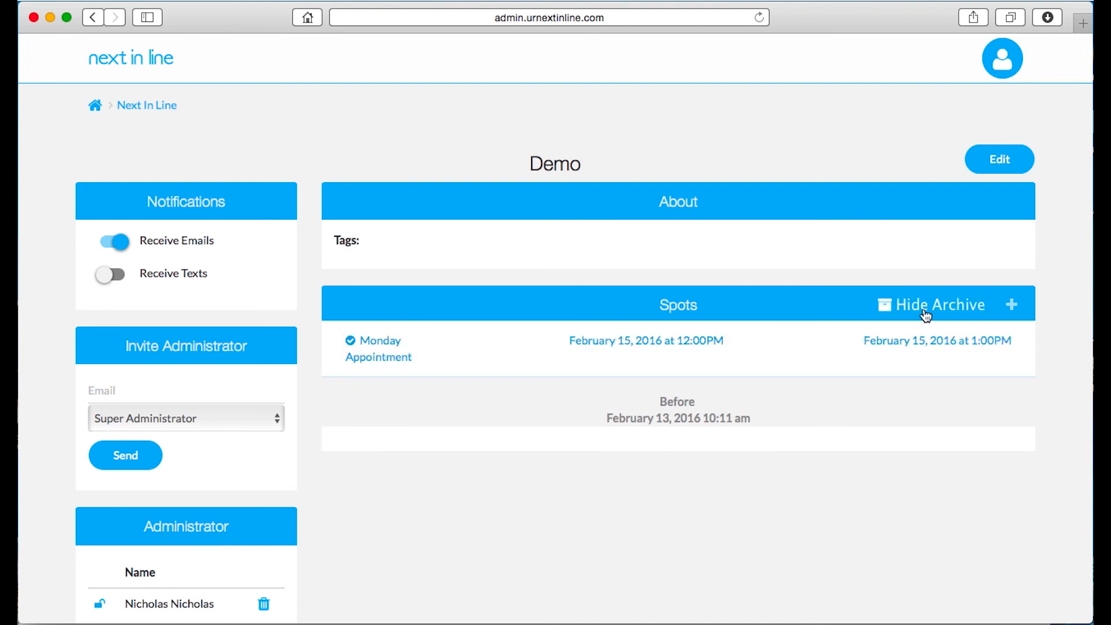
scroll(744, 334, up, 2)
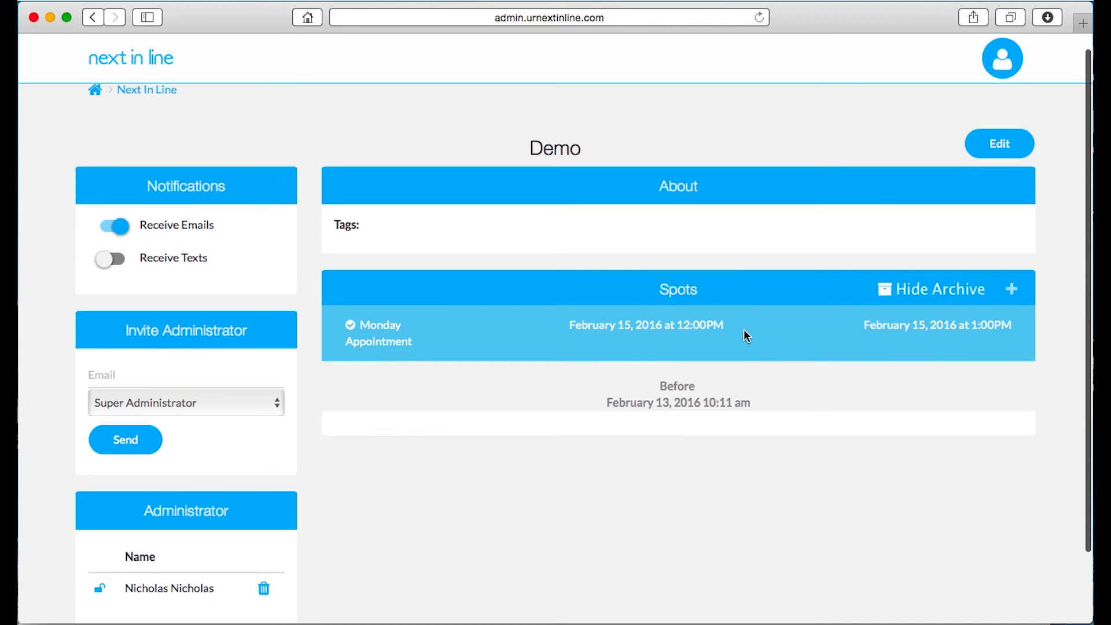